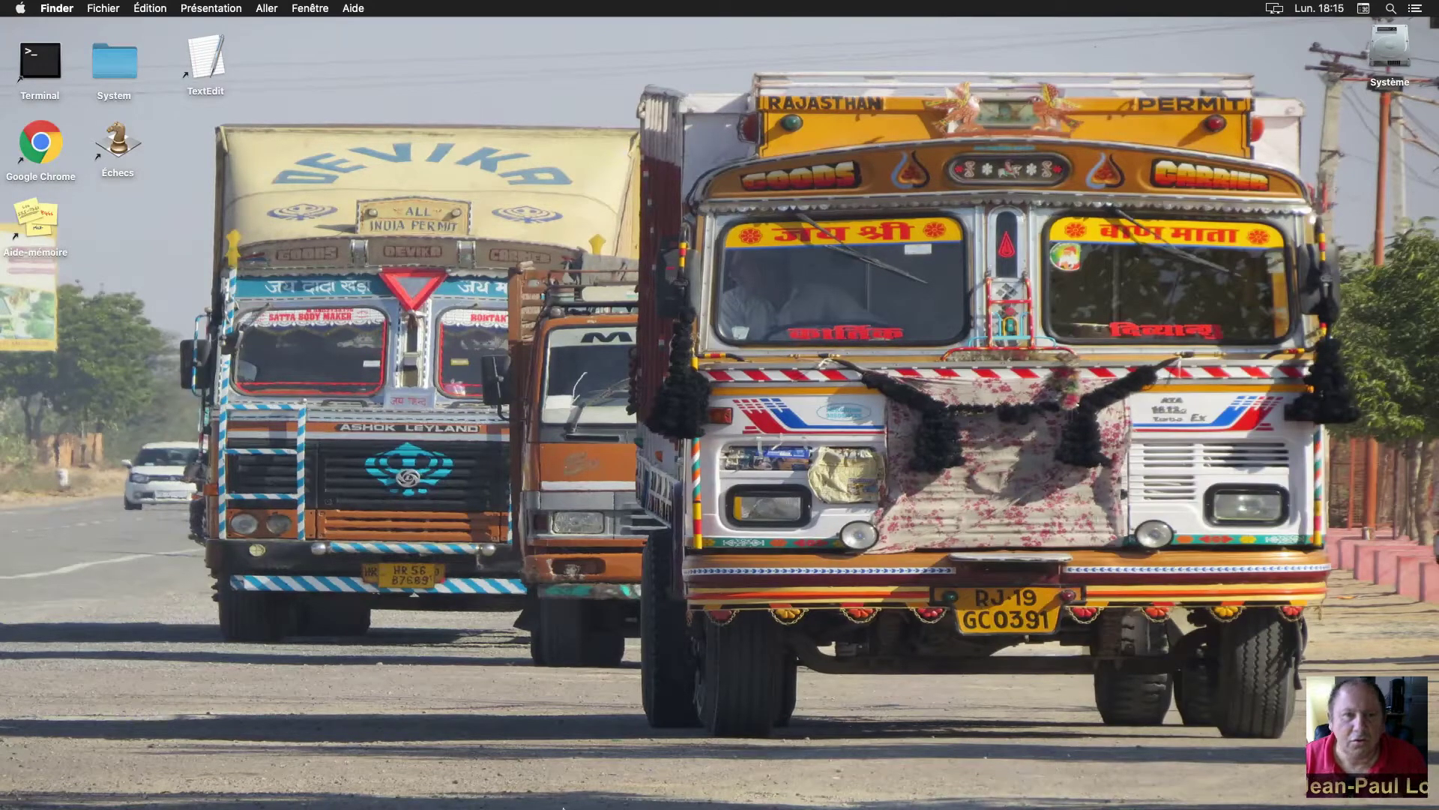
# Step: Open the disk image vlc-3.0.8.dmg from the Téléchargements folder, skipping its verification
pyautogui.moveTo(569, 807)
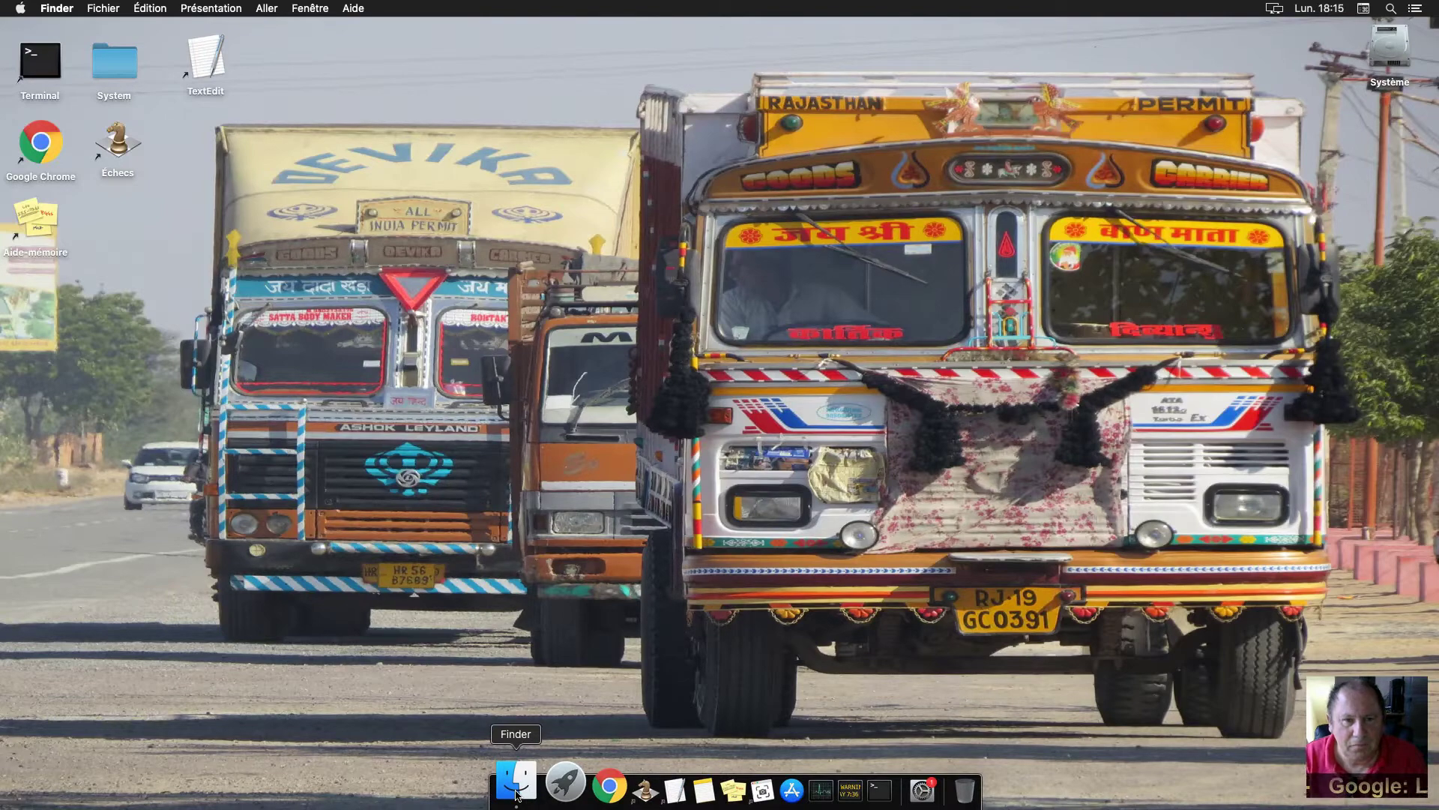
pyautogui.click(515, 793)
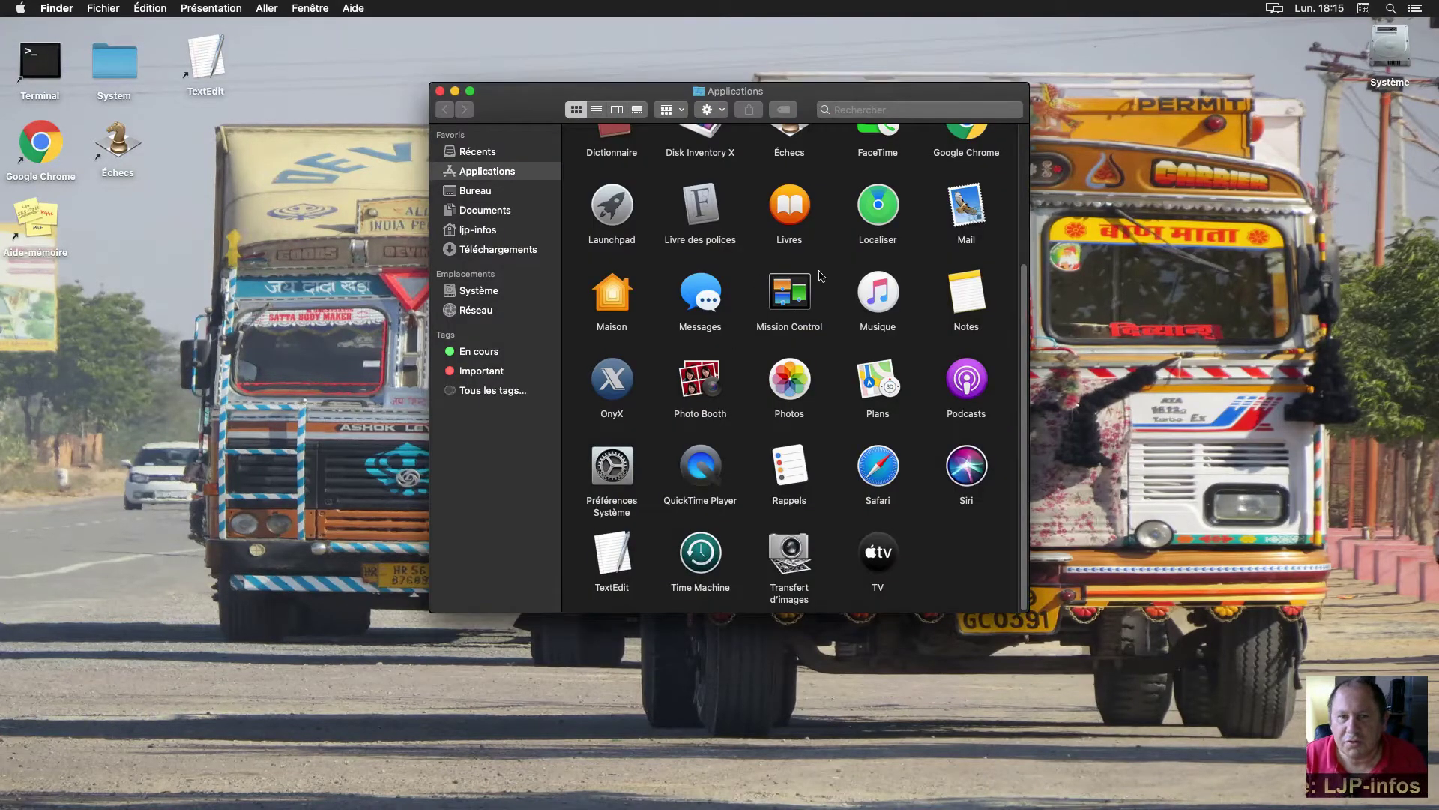
pyautogui.click(499, 252)
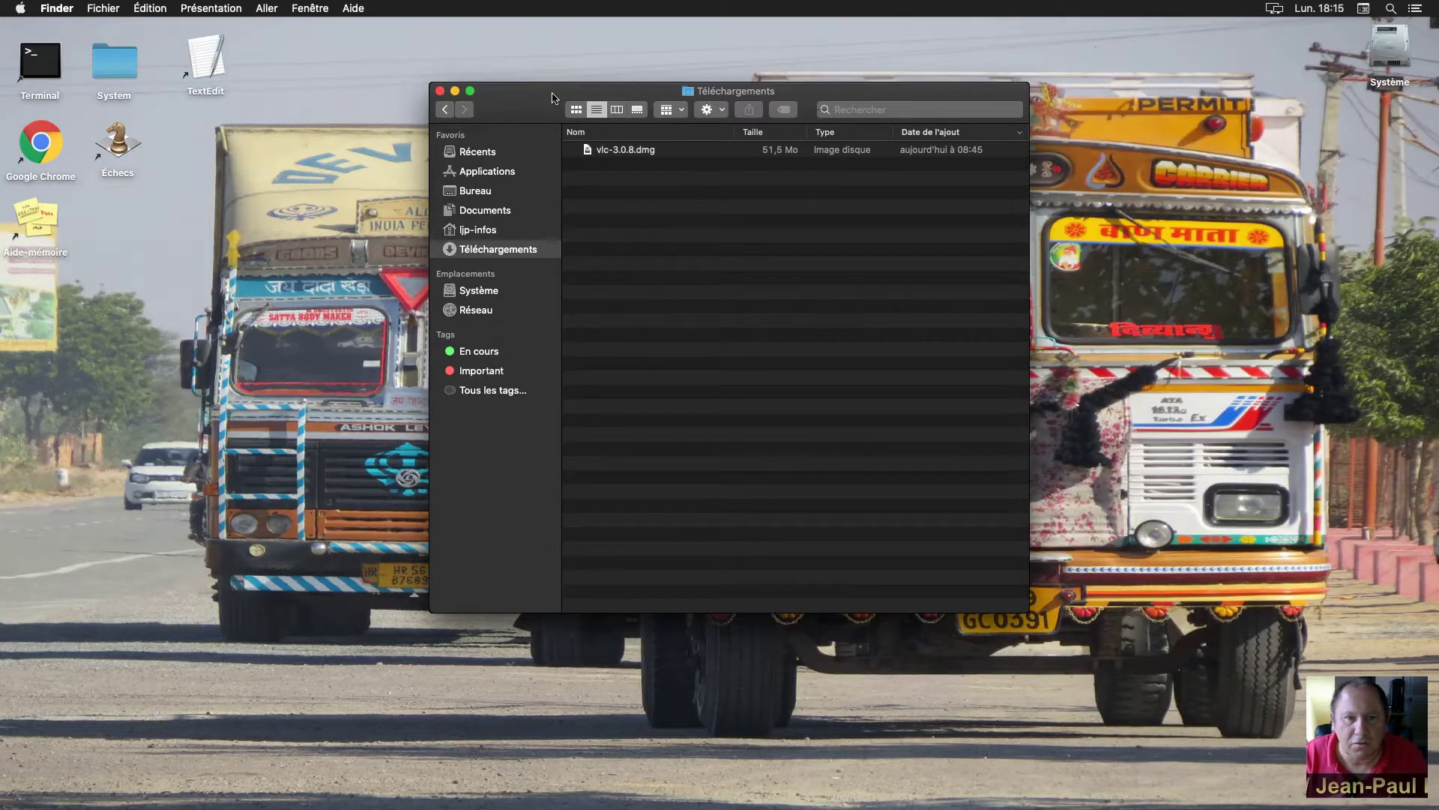
pyautogui.moveTo(553, 98); pyautogui.dragTo(492, 100)
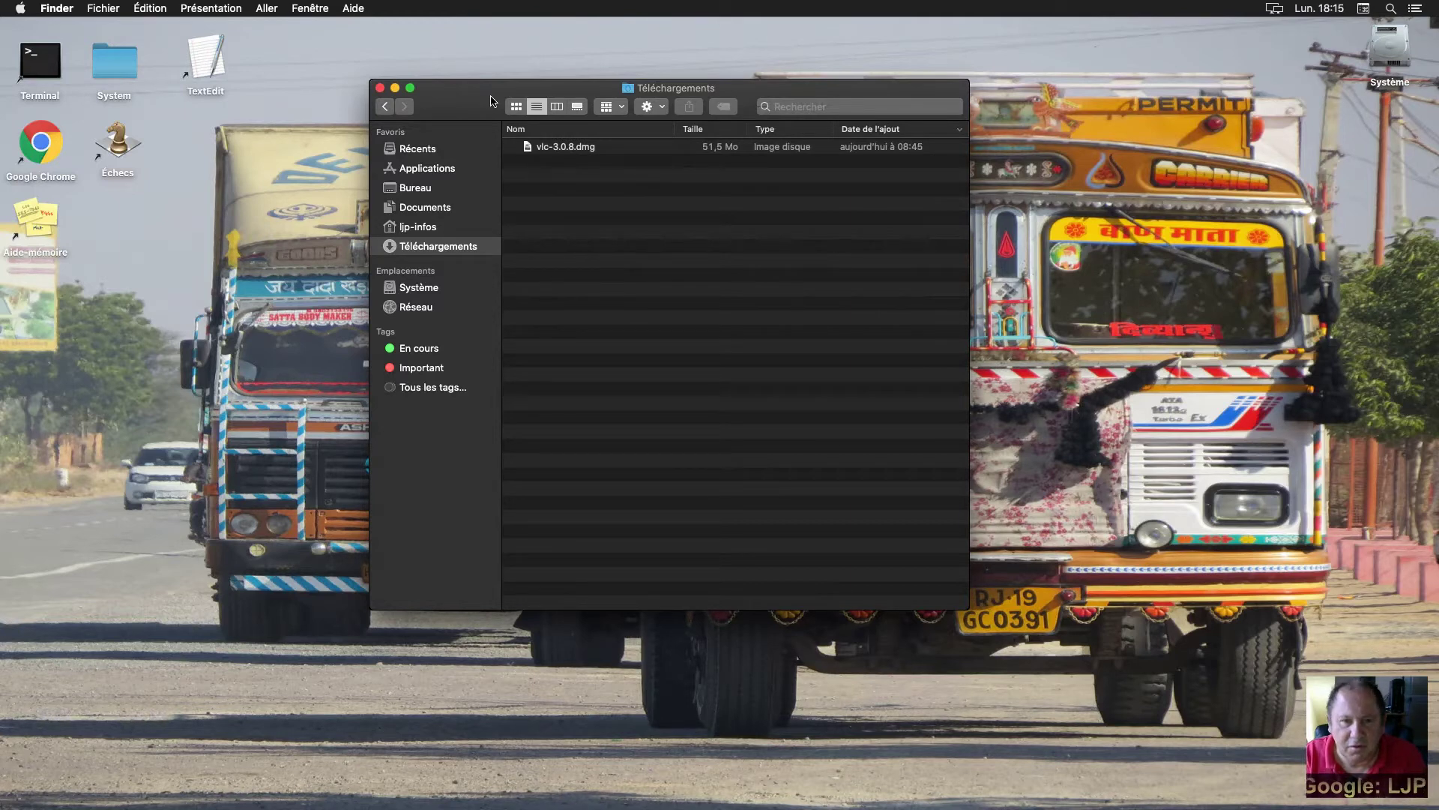
pyautogui.click(547, 155)
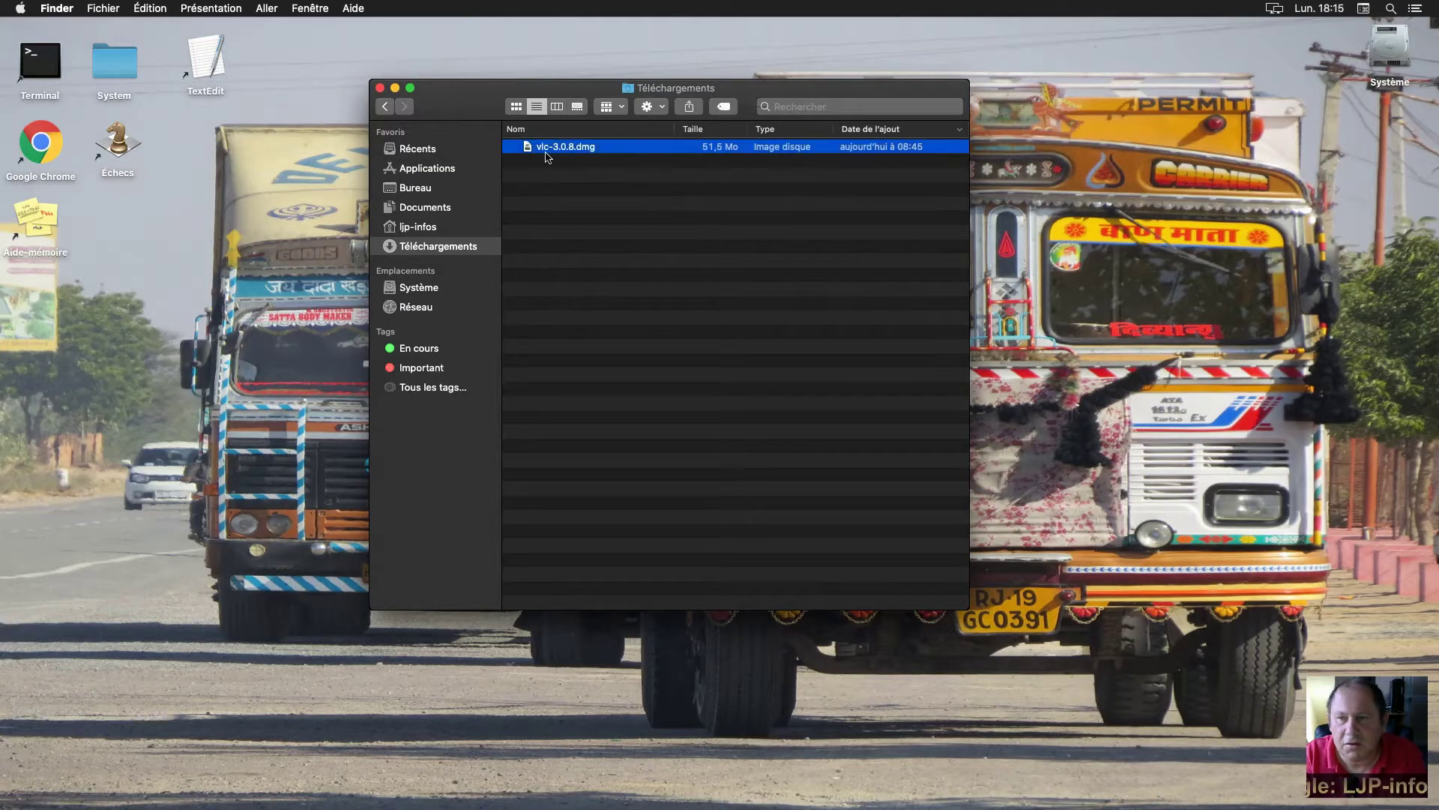
pyautogui.doubleClick(546, 155)
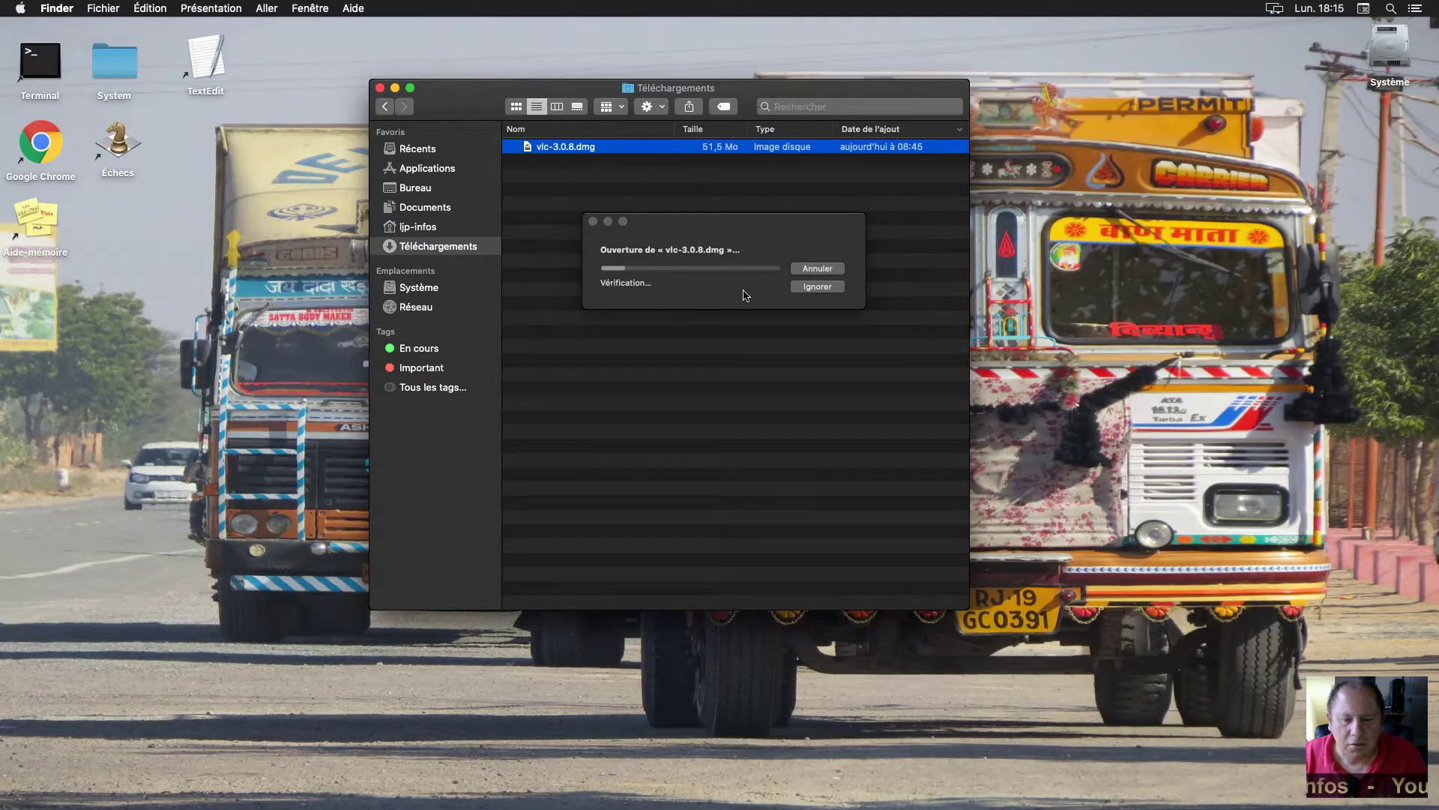
pyautogui.click(818, 287)
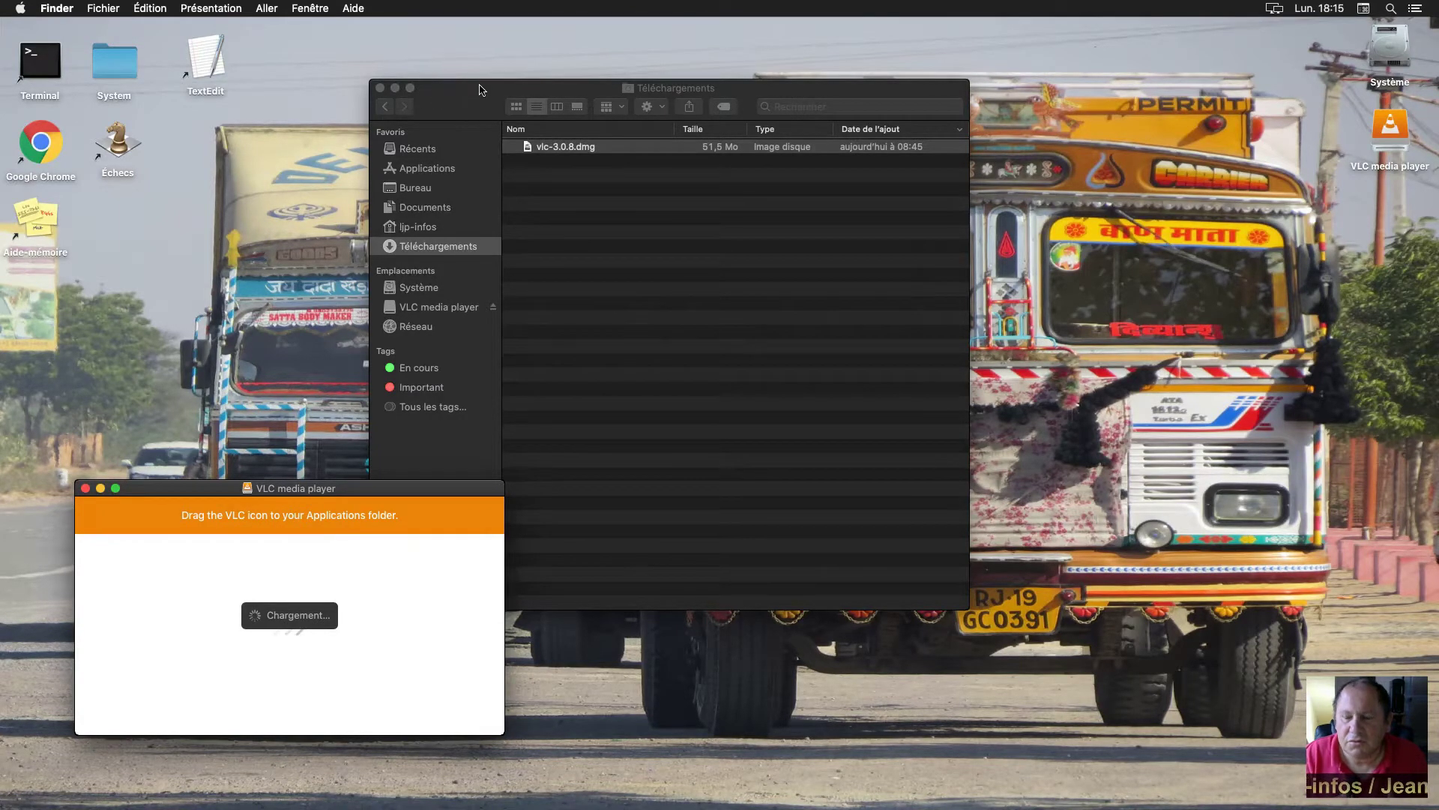
# Step: Copy VLC from the mounted disk image into the Applications folder, arranging the windows so both stay accessible
pyautogui.moveTo(482, 90); pyautogui.dragTo(916, 244)
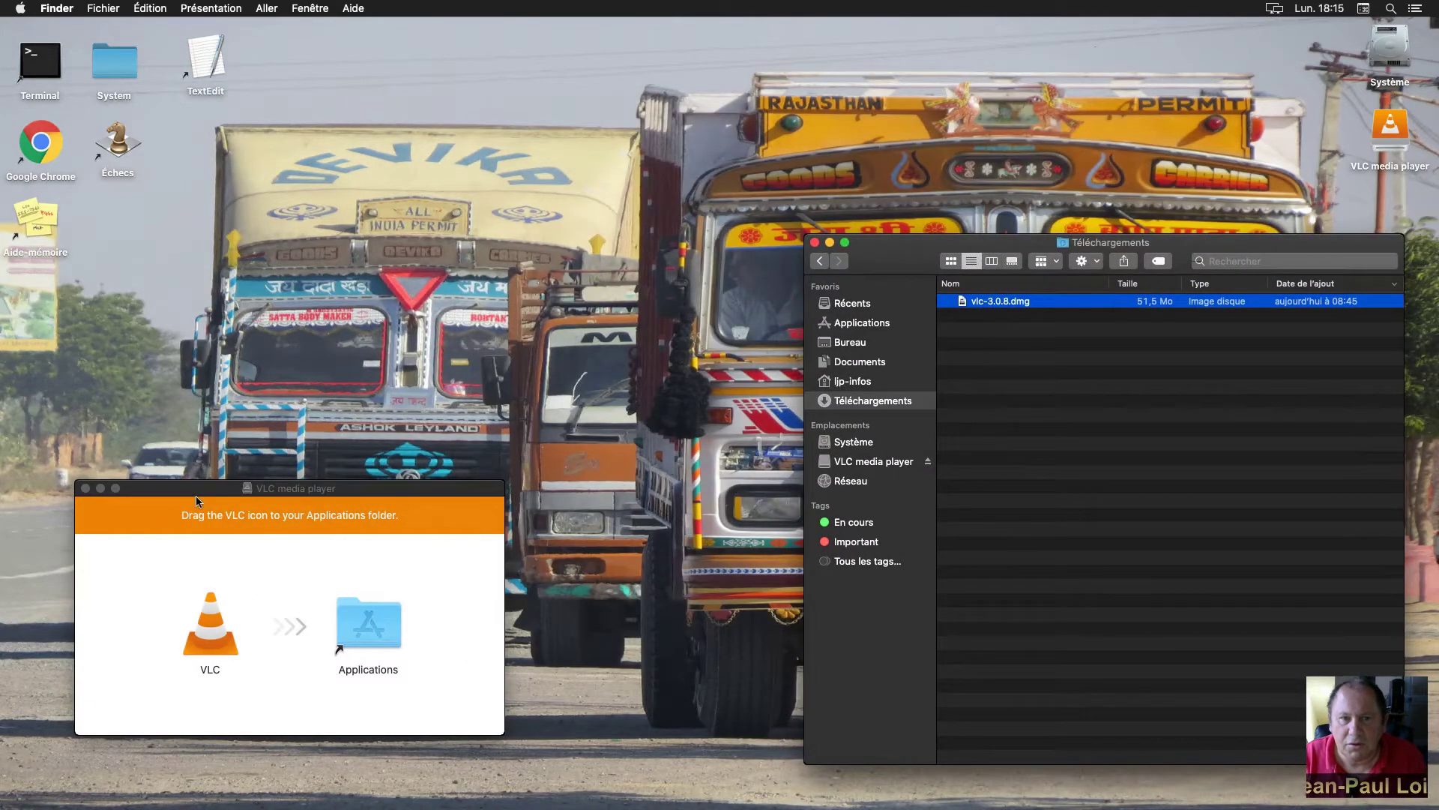
pyautogui.moveTo(199, 489); pyautogui.dragTo(352, 286)
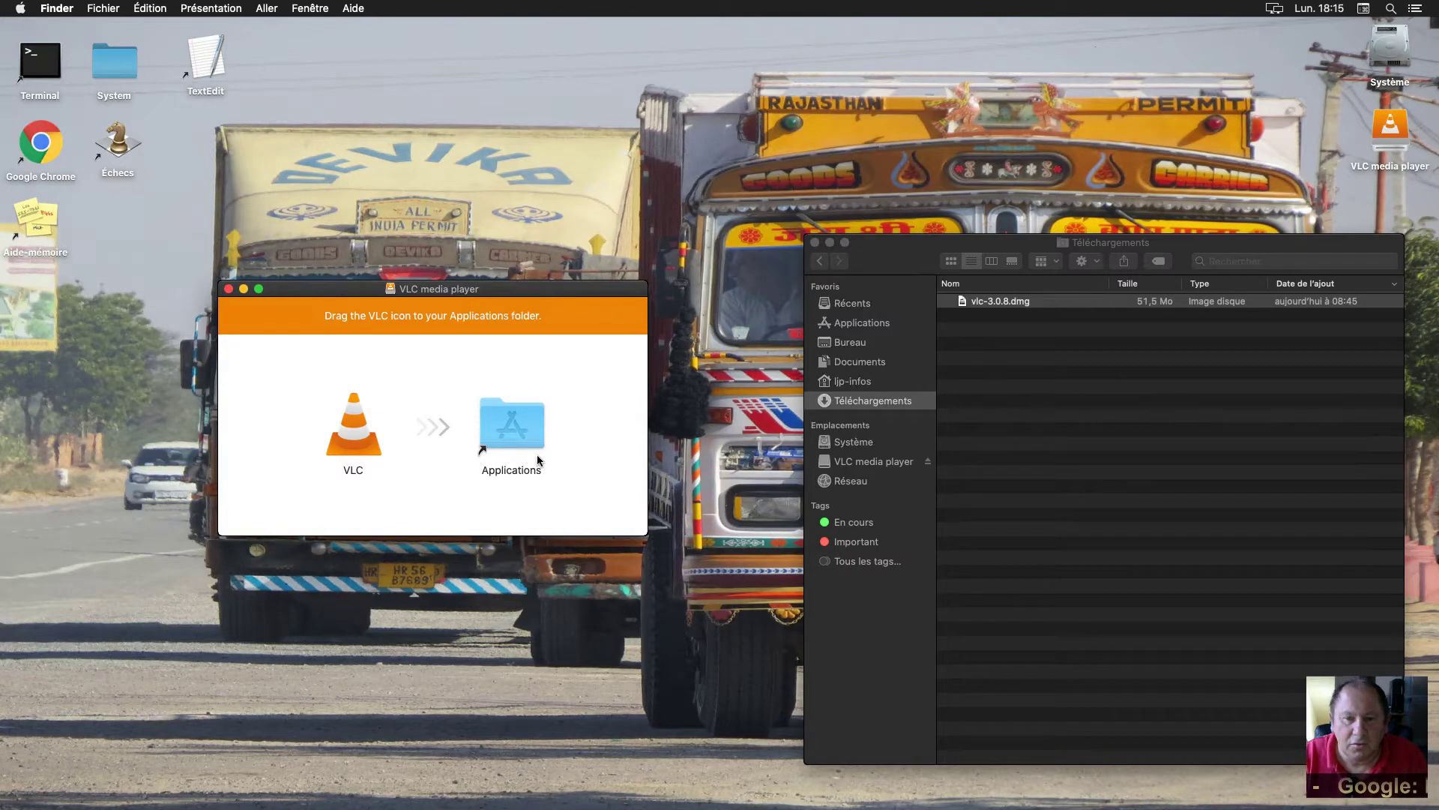
pyautogui.click(349, 437)
pyautogui.moveTo(349, 437); pyautogui.dragTo(743, 691)
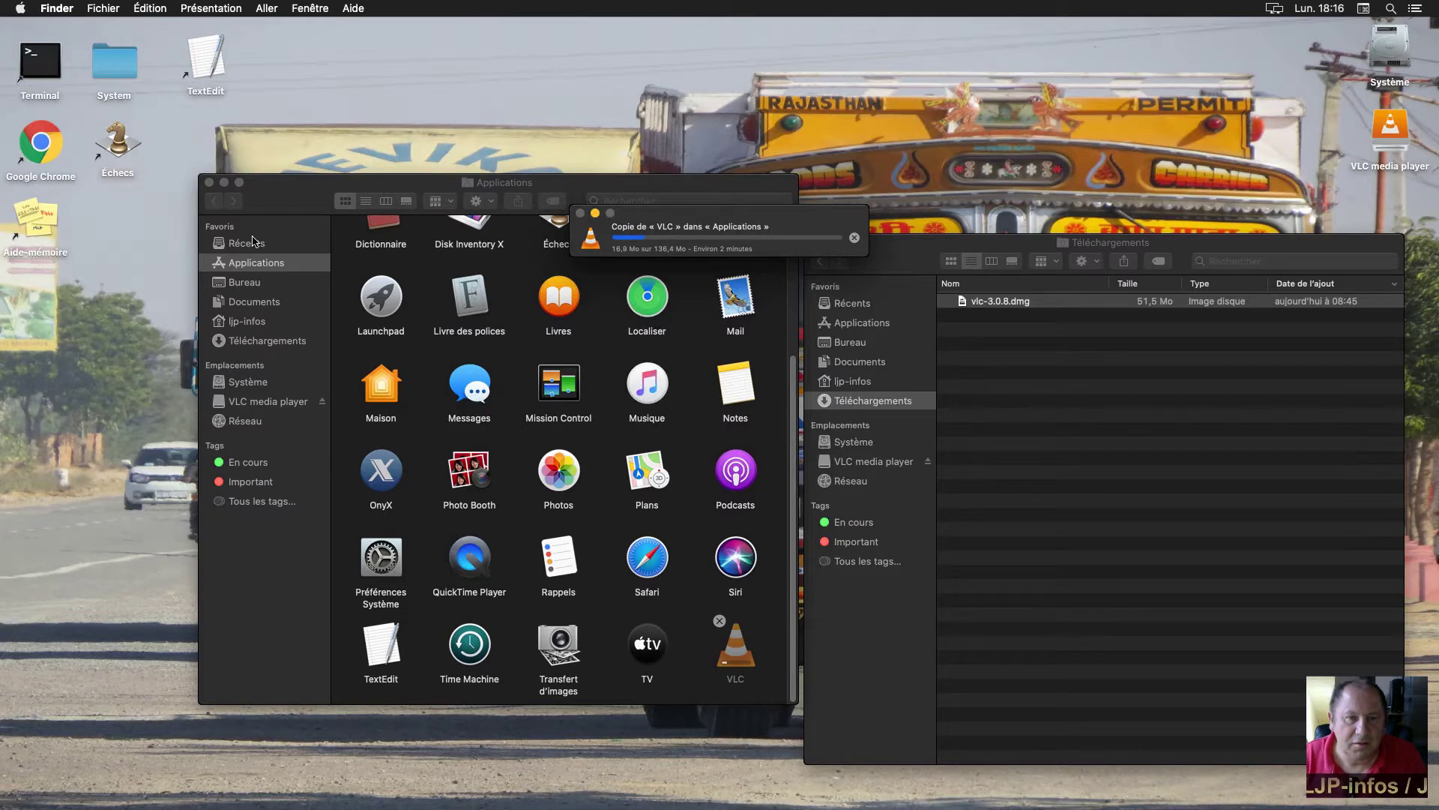
pyautogui.moveTo(293, 185); pyautogui.dragTo(165, 209)
pyautogui.moveTo(766, 210); pyautogui.dragTo(801, 118)
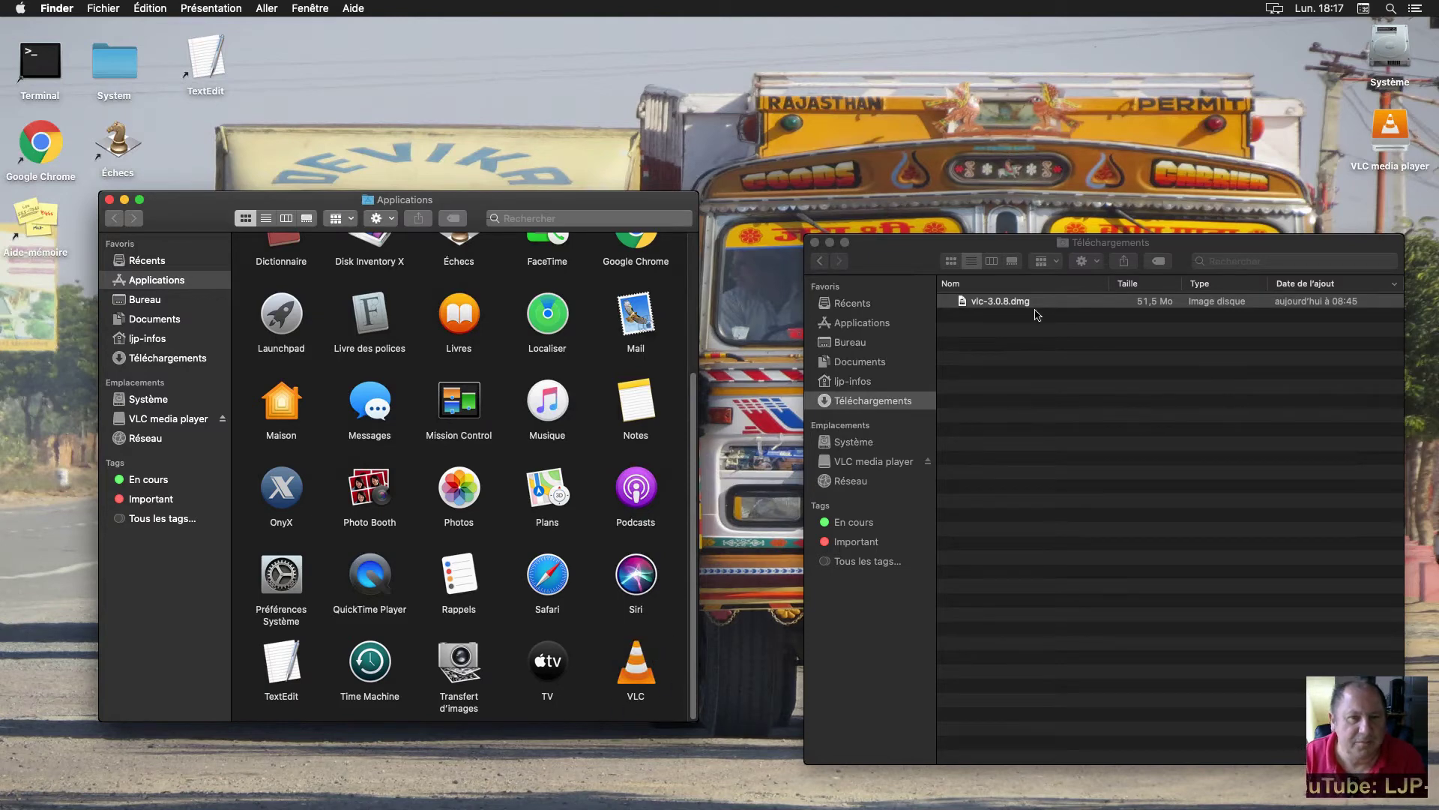
# Step: Eject the VLC media player volume and move vlc-3.0.8.dmg to the trash, closing the Téléchargements window
pyautogui.rightClick(1378, 123)
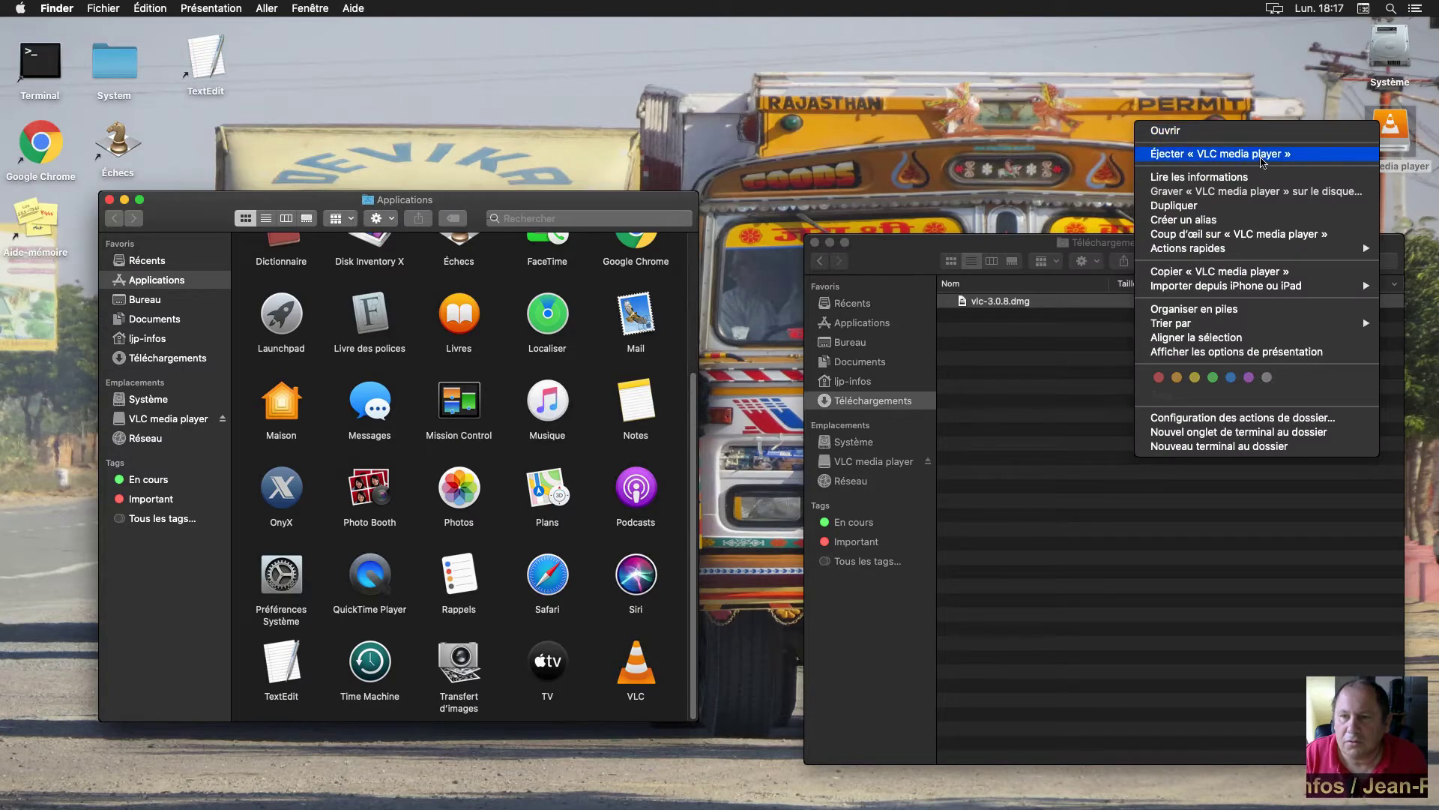
pyautogui.click(1264, 154)
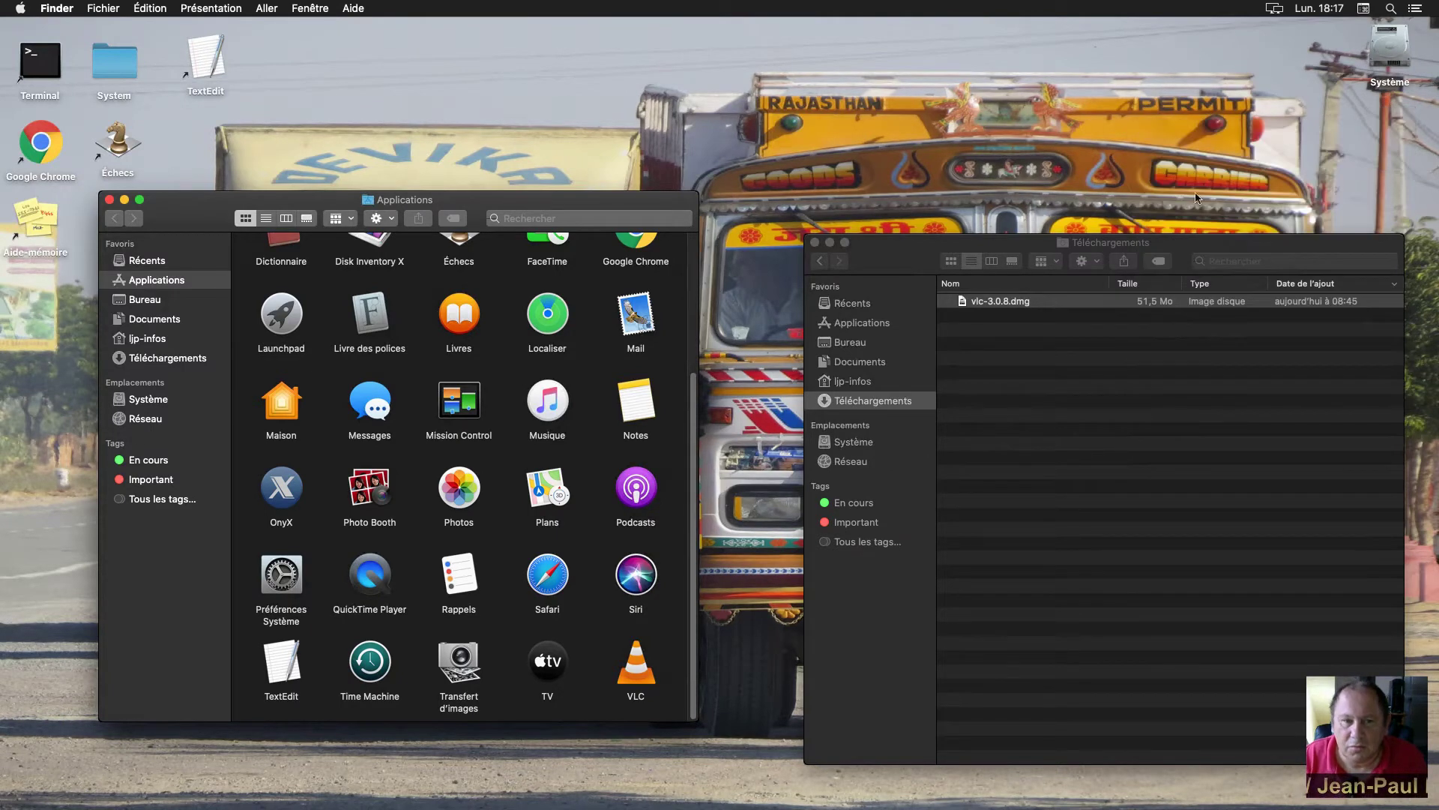
pyautogui.rightClick(989, 308)
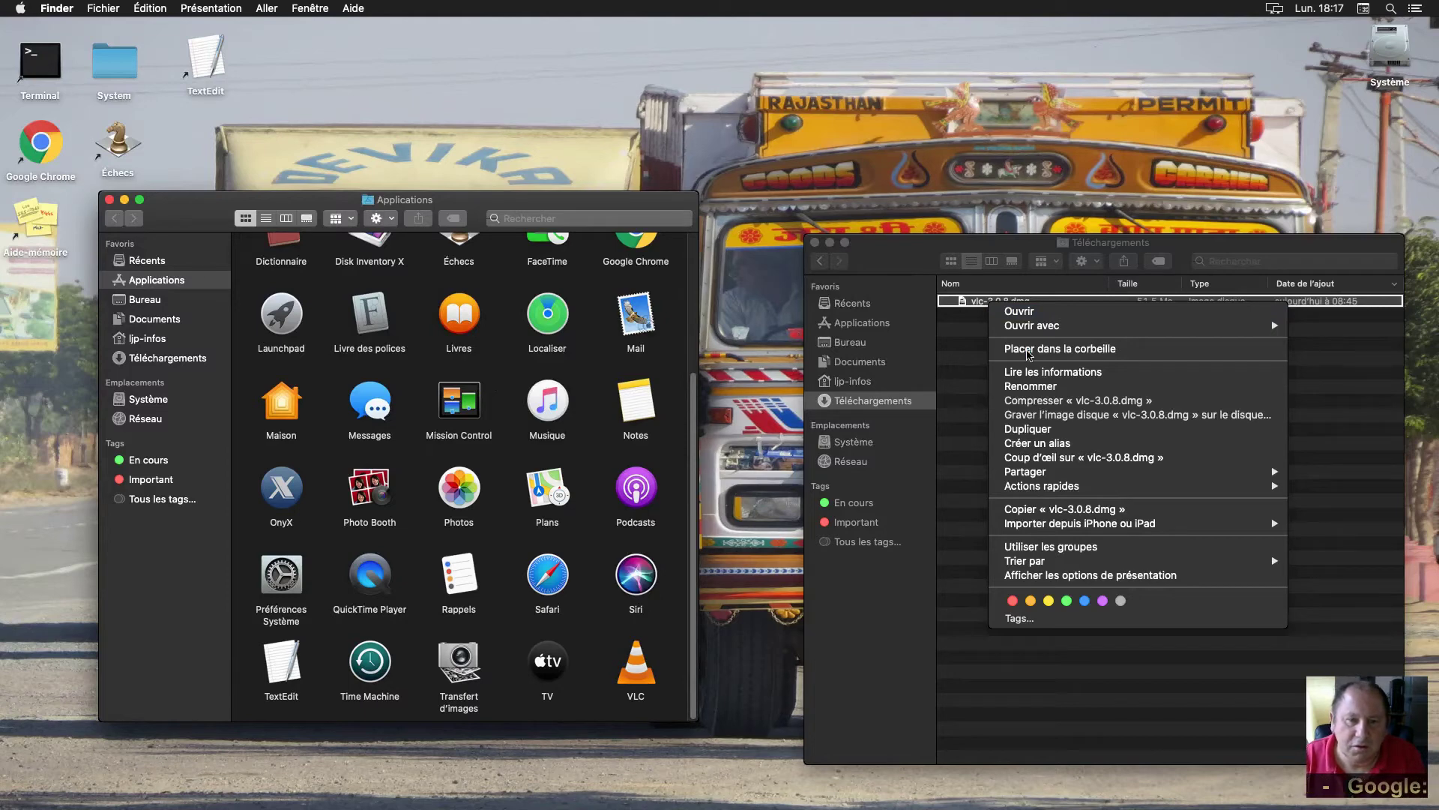
pyautogui.click(1028, 349)
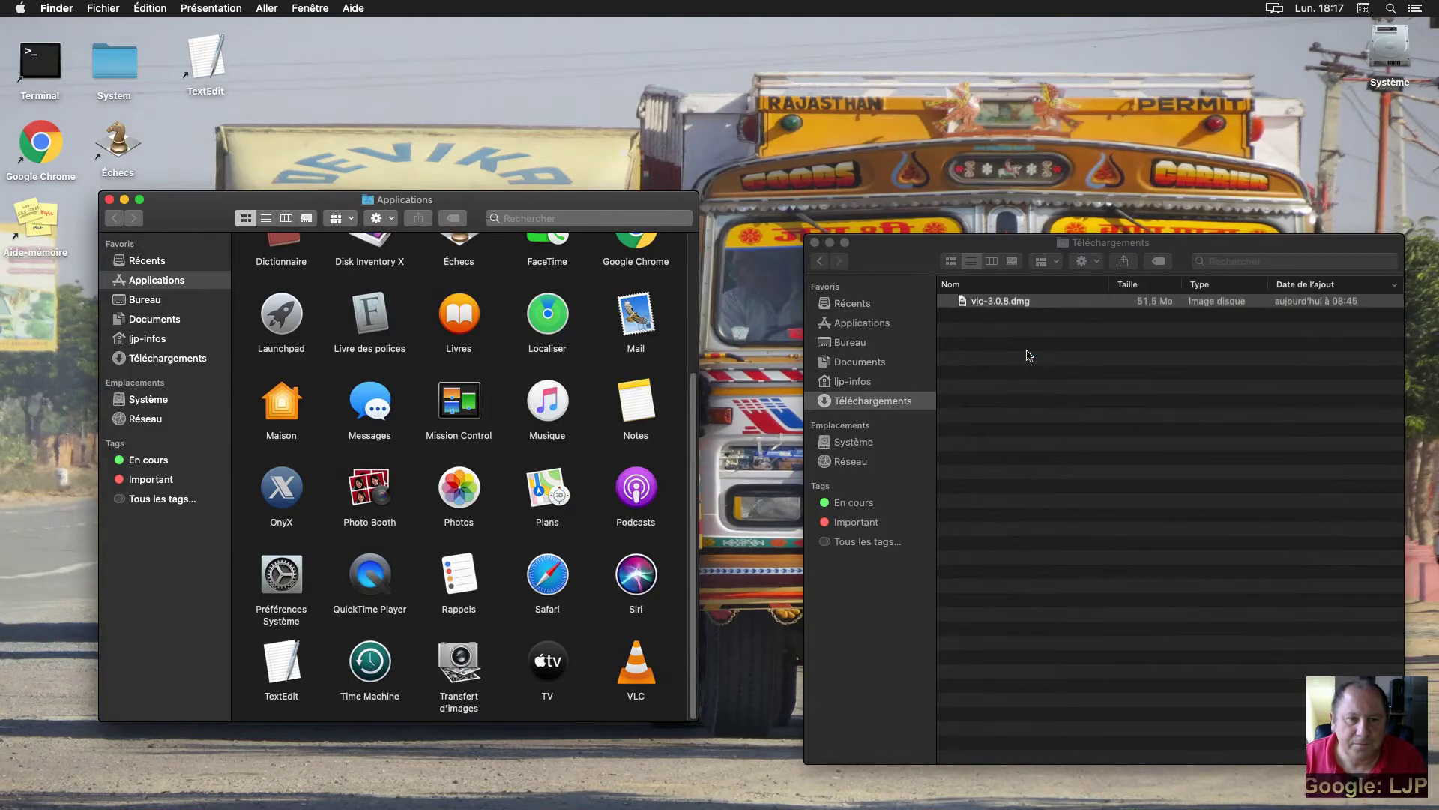
pyautogui.click(815, 243)
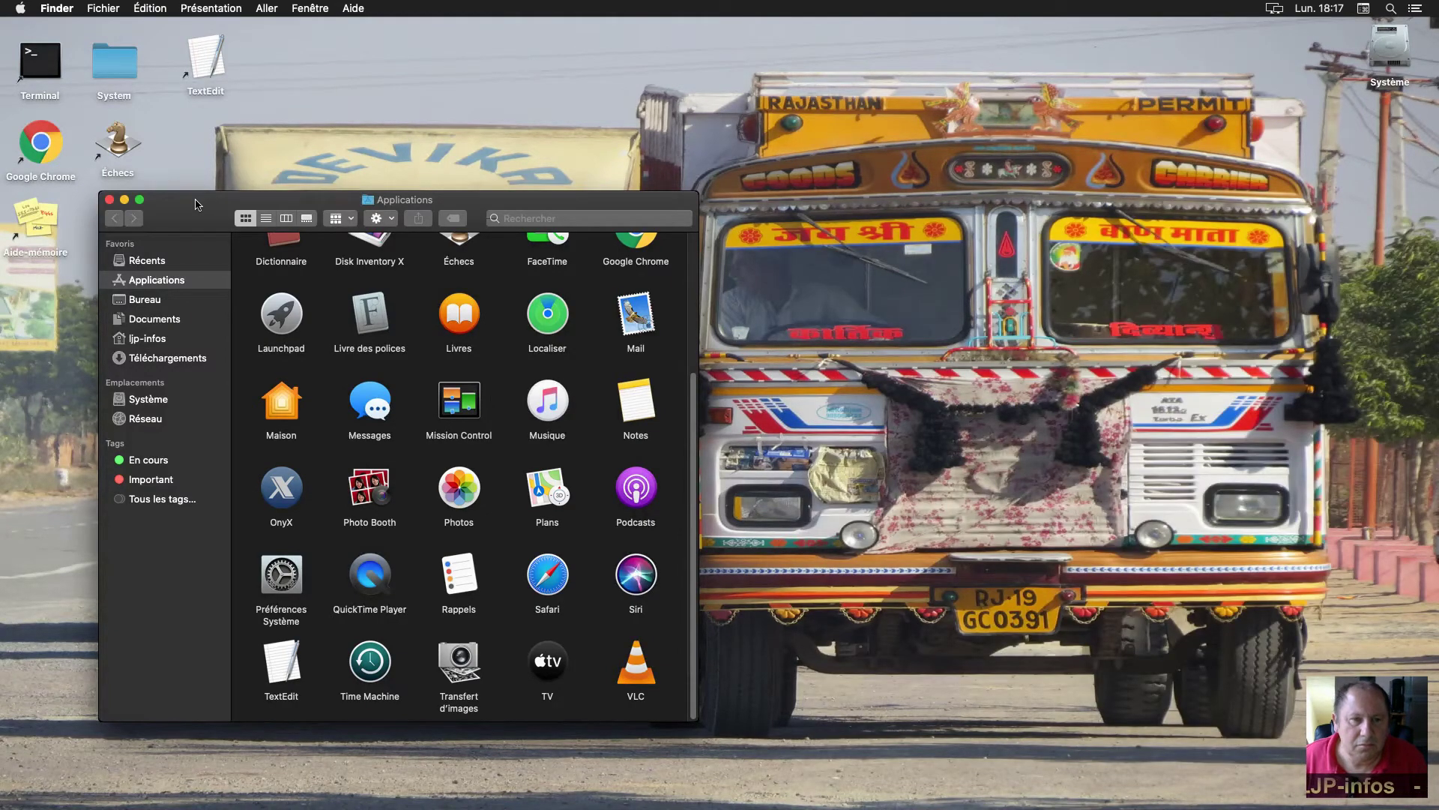
# Step: Launch VLC from the Applications folder, approving the downloaded app and declining artwork and metadata retrieval
pyautogui.moveTo(281, 205); pyautogui.dragTo(931, 240)
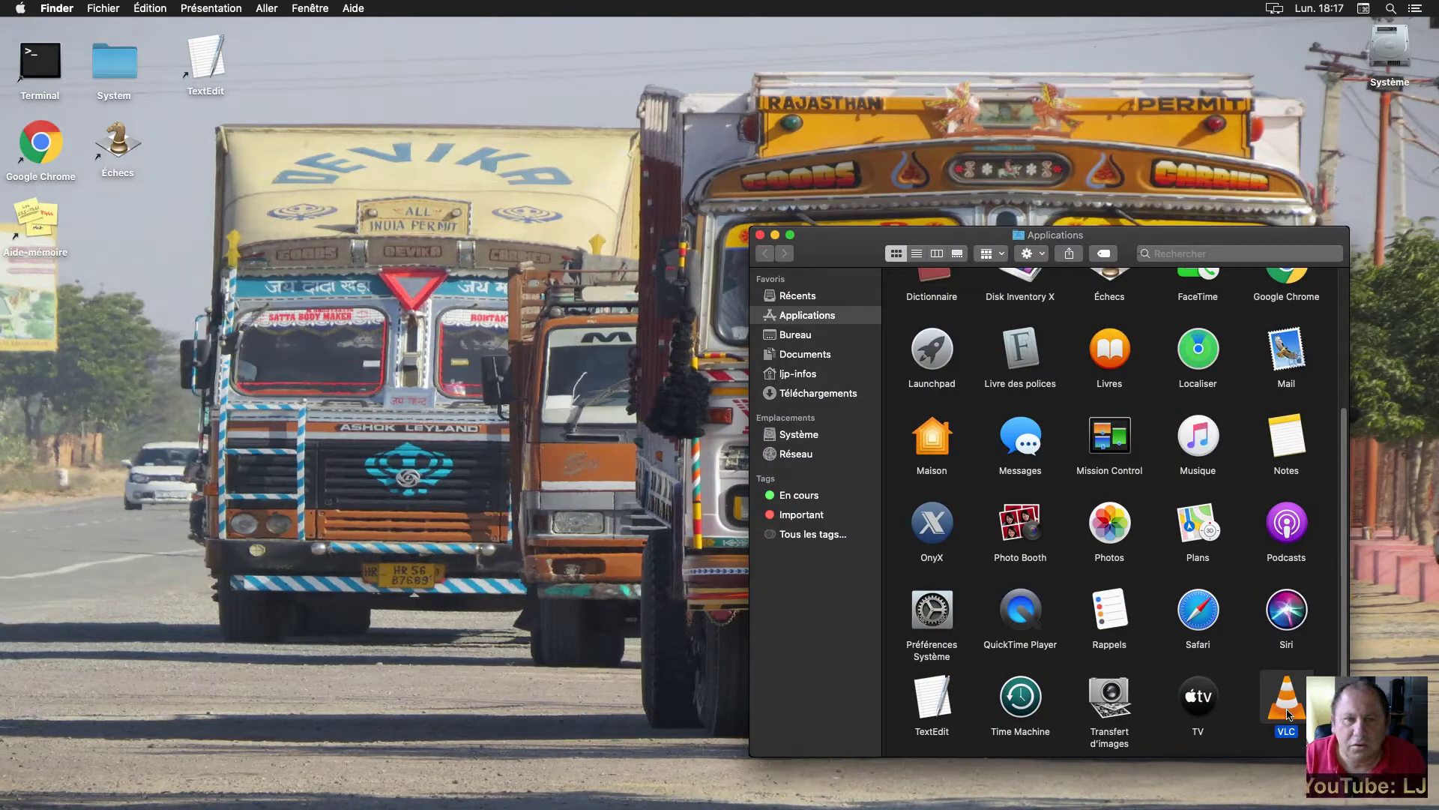
pyautogui.doubleClick(1289, 714)
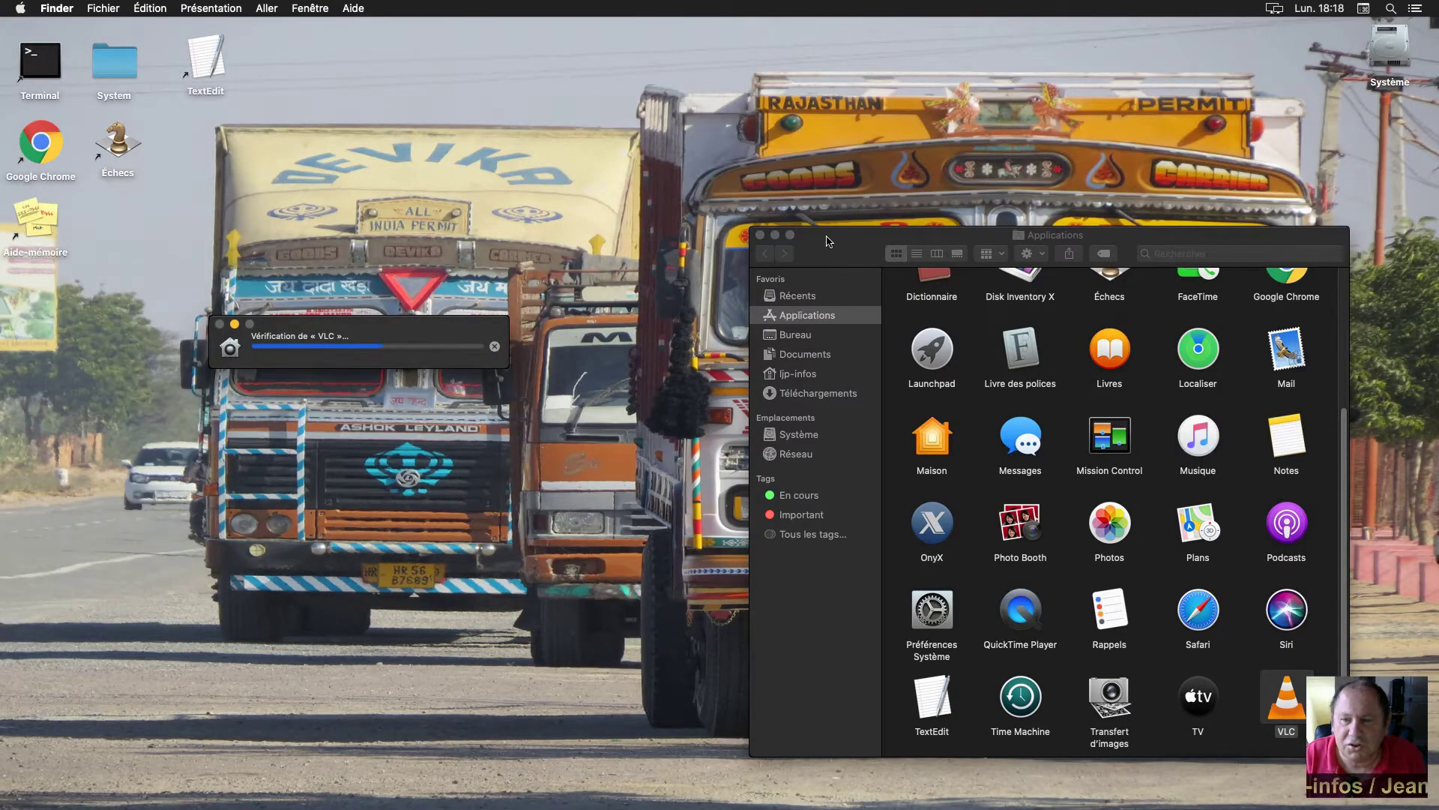
pyautogui.click(774, 236)
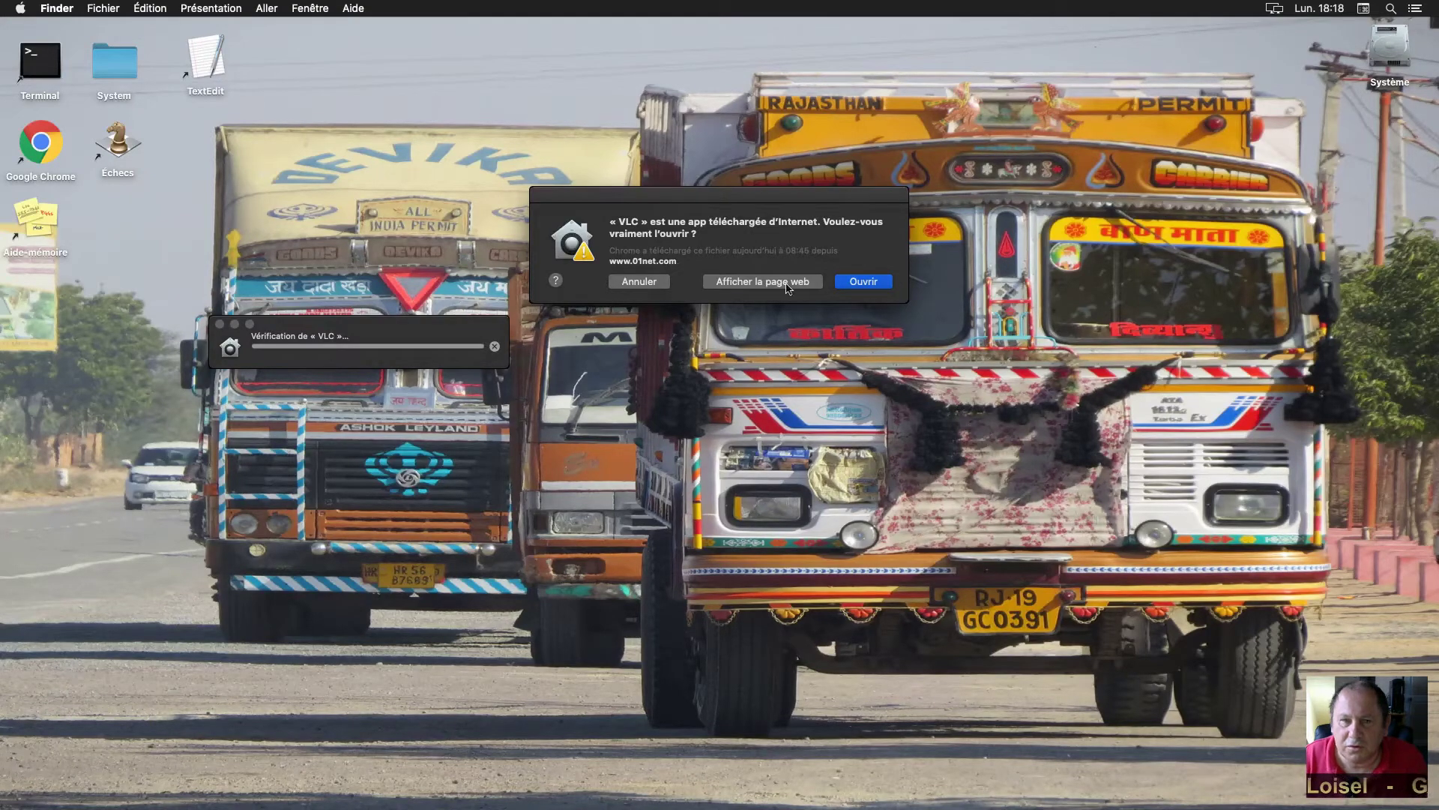
pyautogui.click(864, 282)
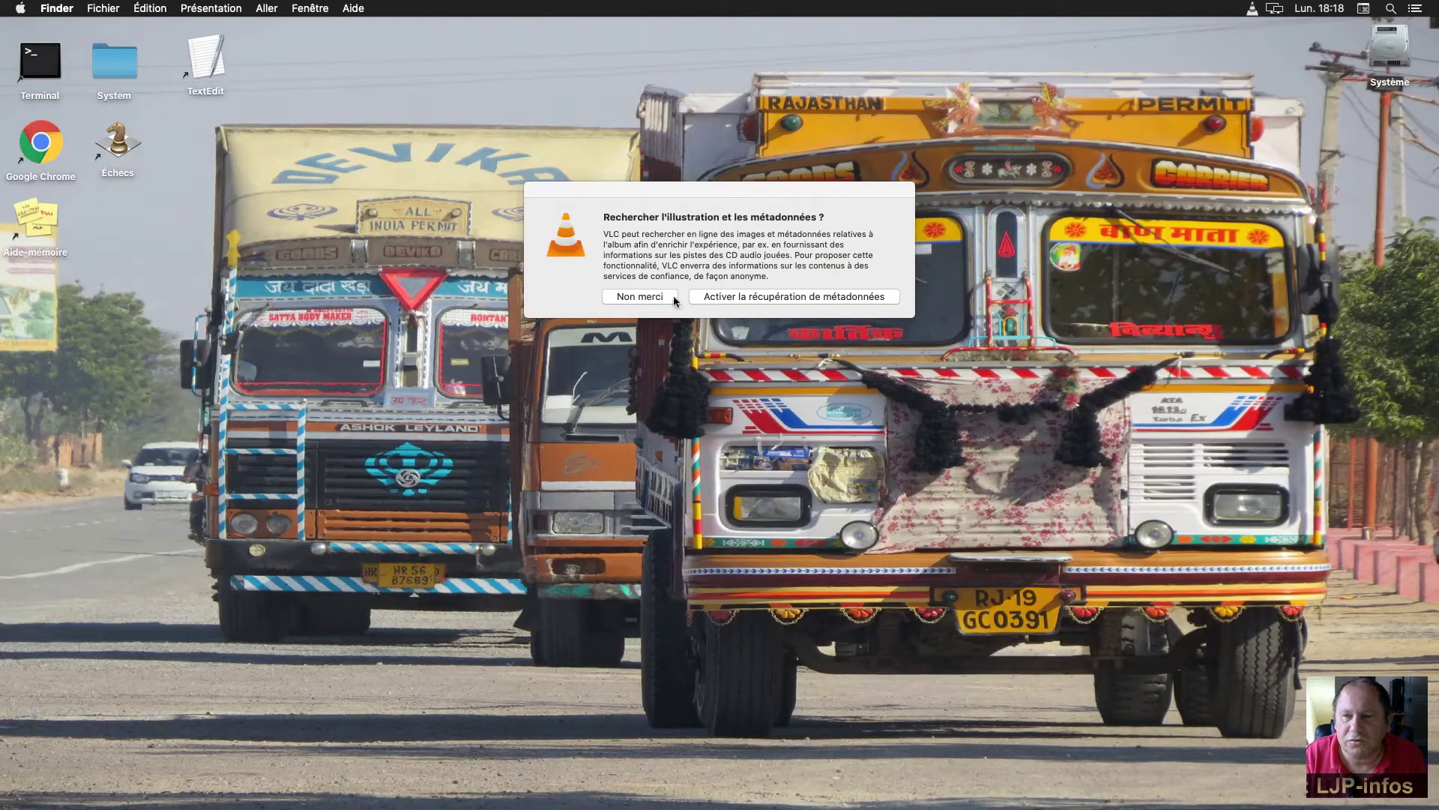
pyautogui.click(649, 299)
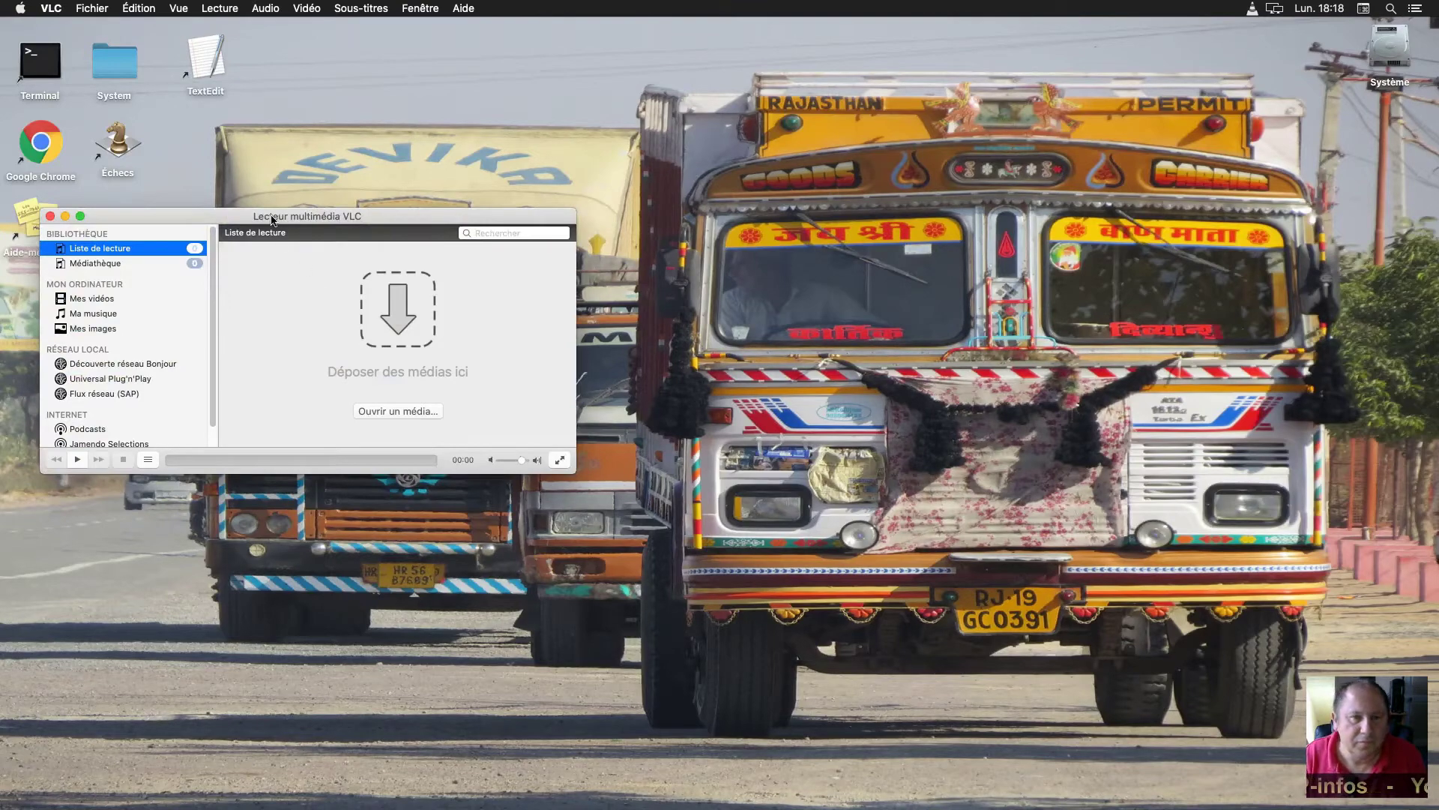
# Step: Show Mes vidéos in the VLC library and open Préférences Système from the accessibility access request
pyautogui.moveTo(272, 219); pyautogui.dragTo(832, 205)
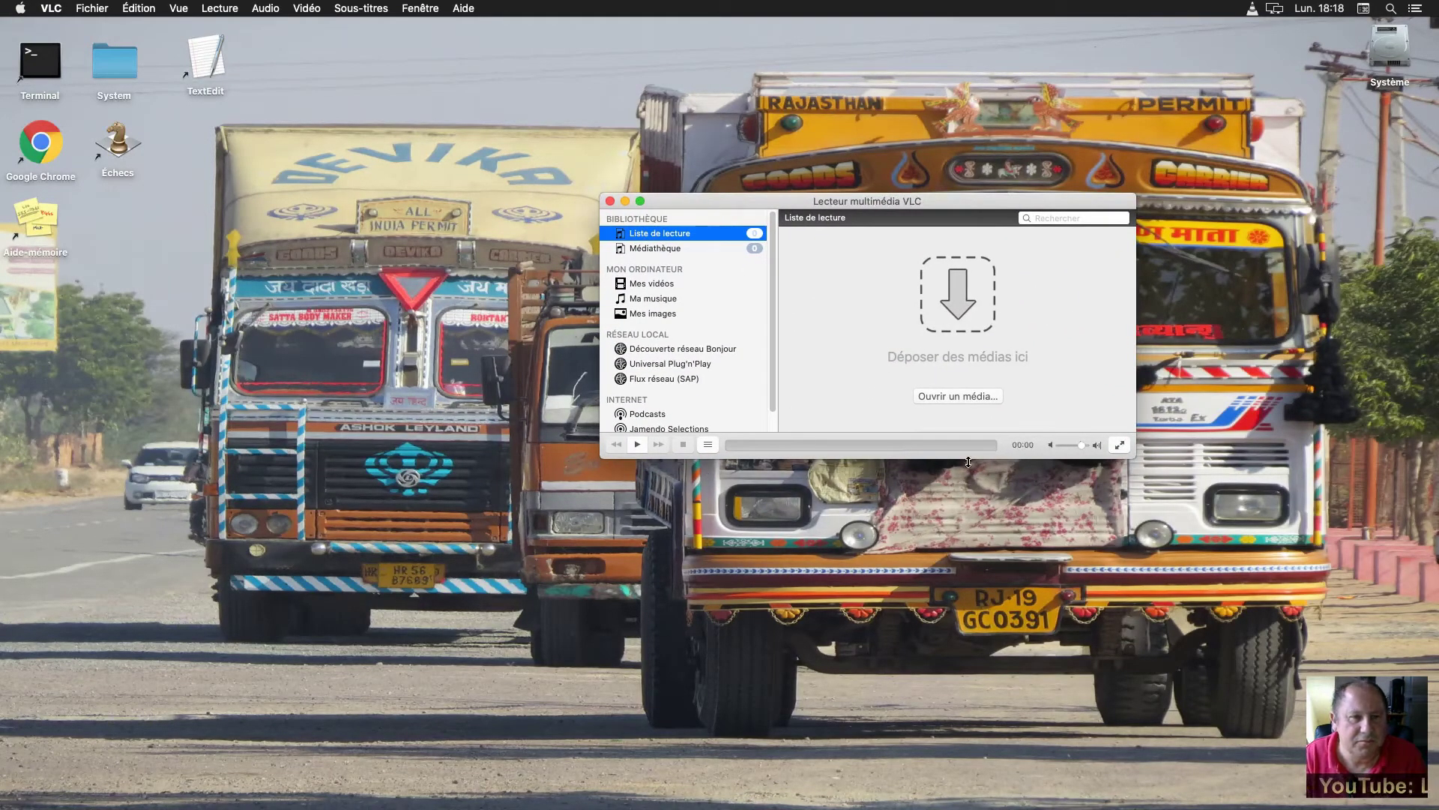
pyautogui.click(649, 289)
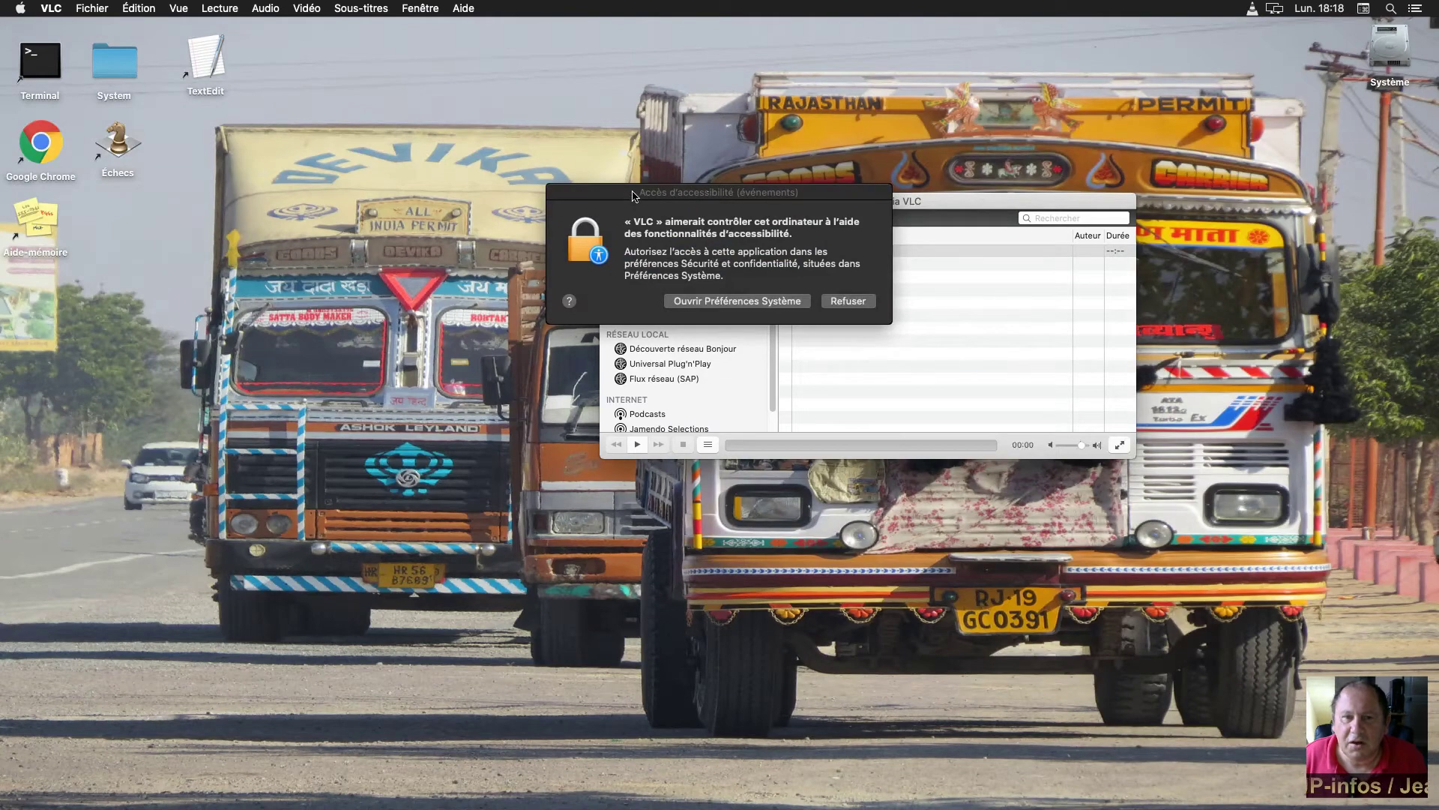
pyautogui.moveTo(631, 206); pyautogui.dragTo(435, 121)
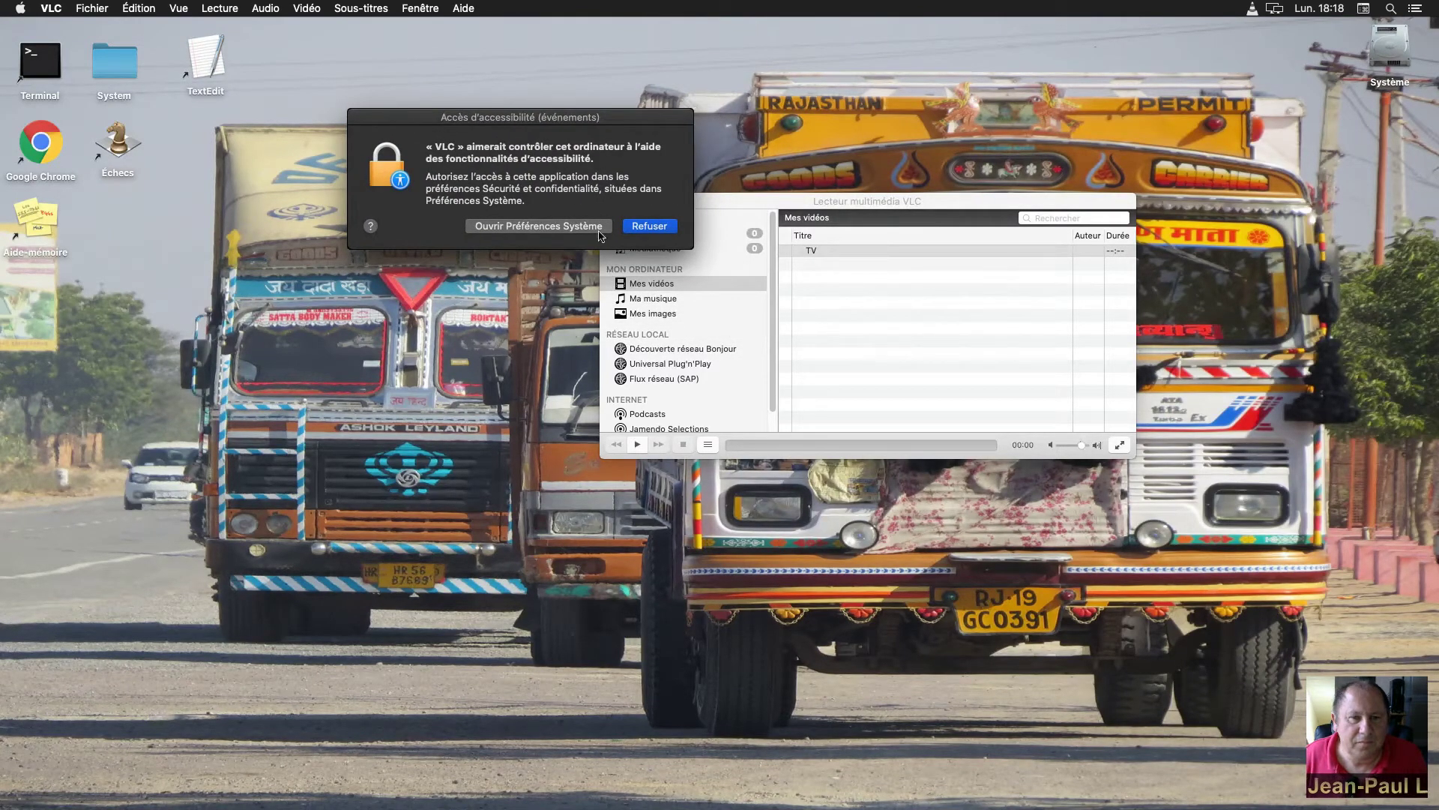
pyautogui.click(522, 227)
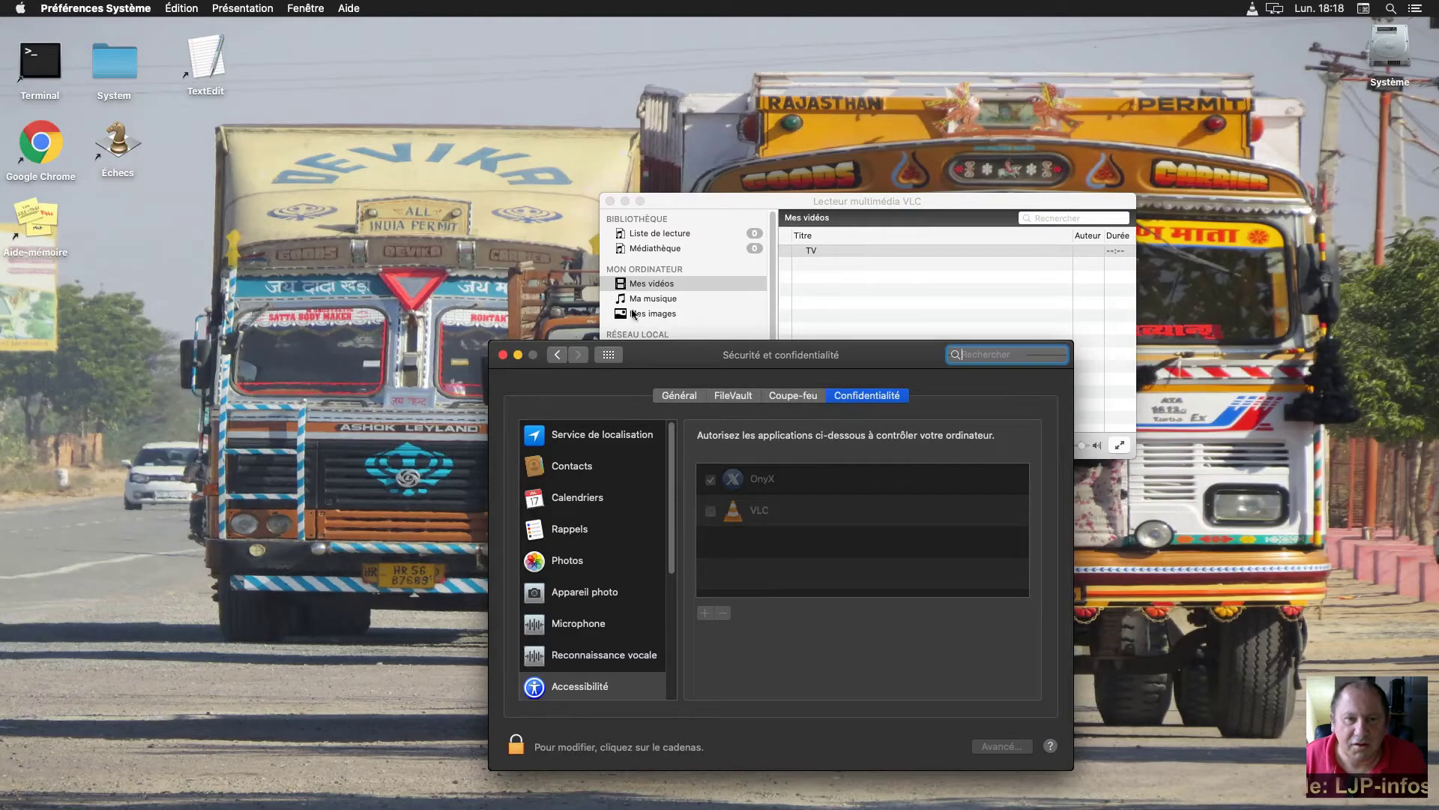
# Step: Unlock the Sécurité et confidentialité settings with the account password and allow VLC to control the computer under Accessibilité
pyautogui.moveTo(689, 354); pyautogui.dragTo(613, 268)
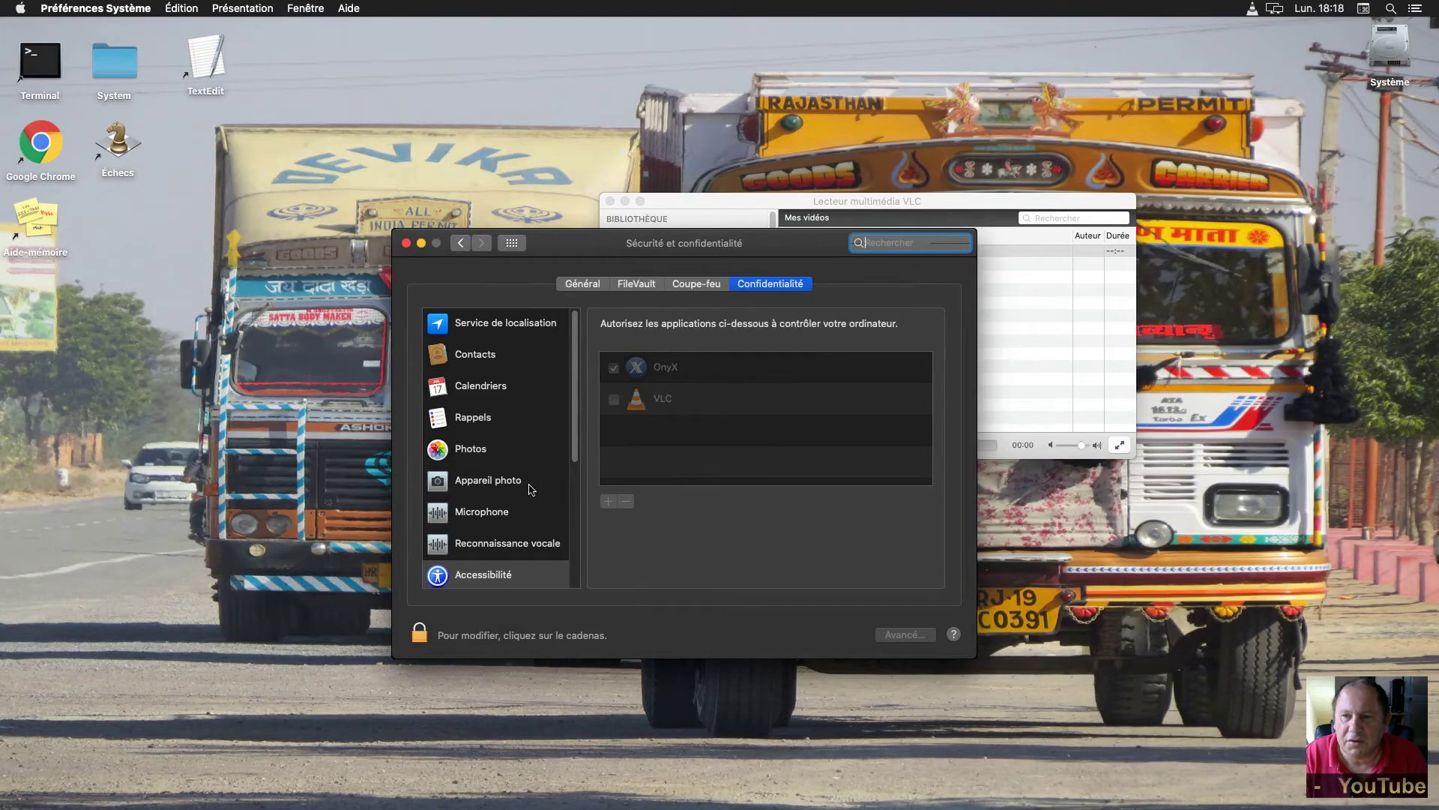
pyautogui.click(420, 639)
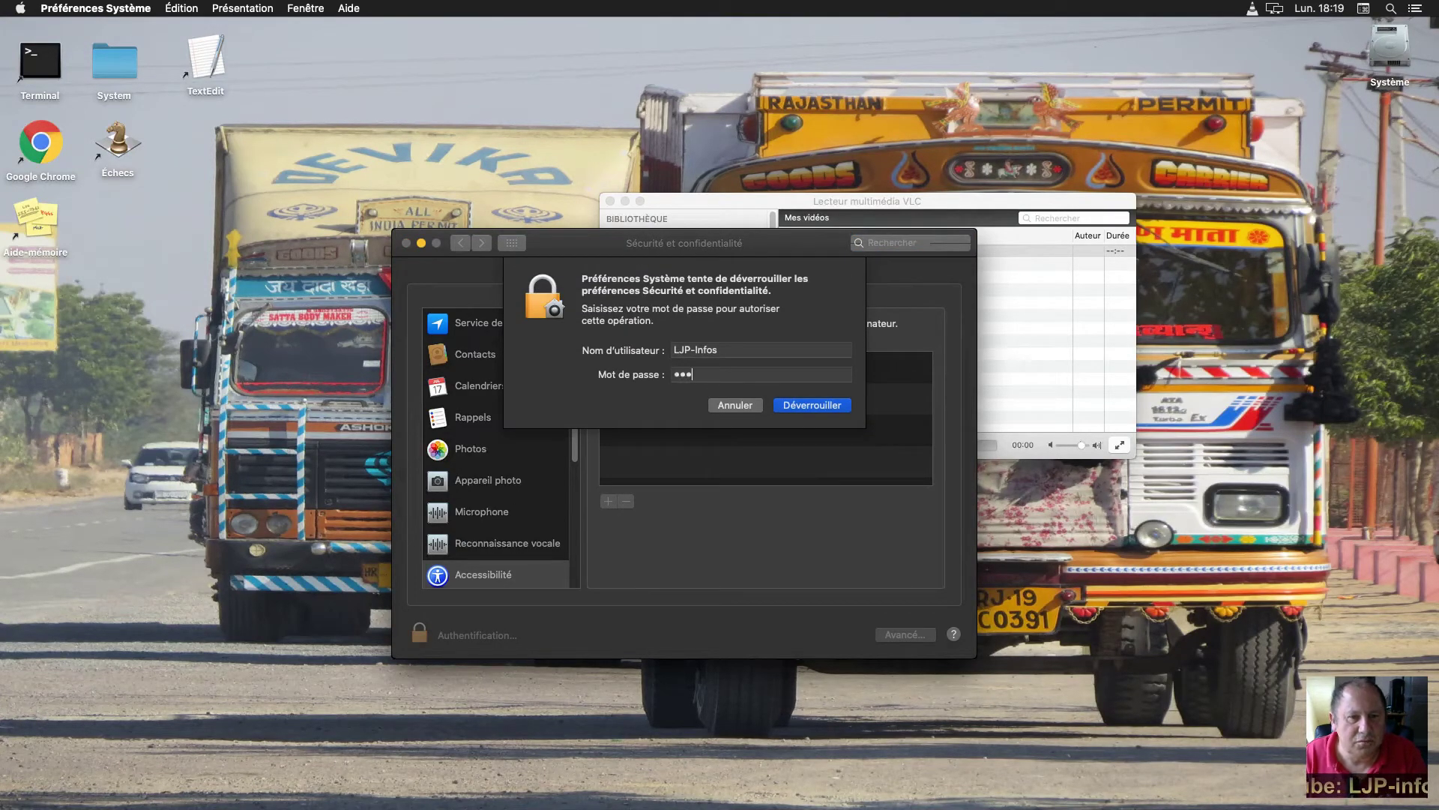
pyautogui.press('Return')
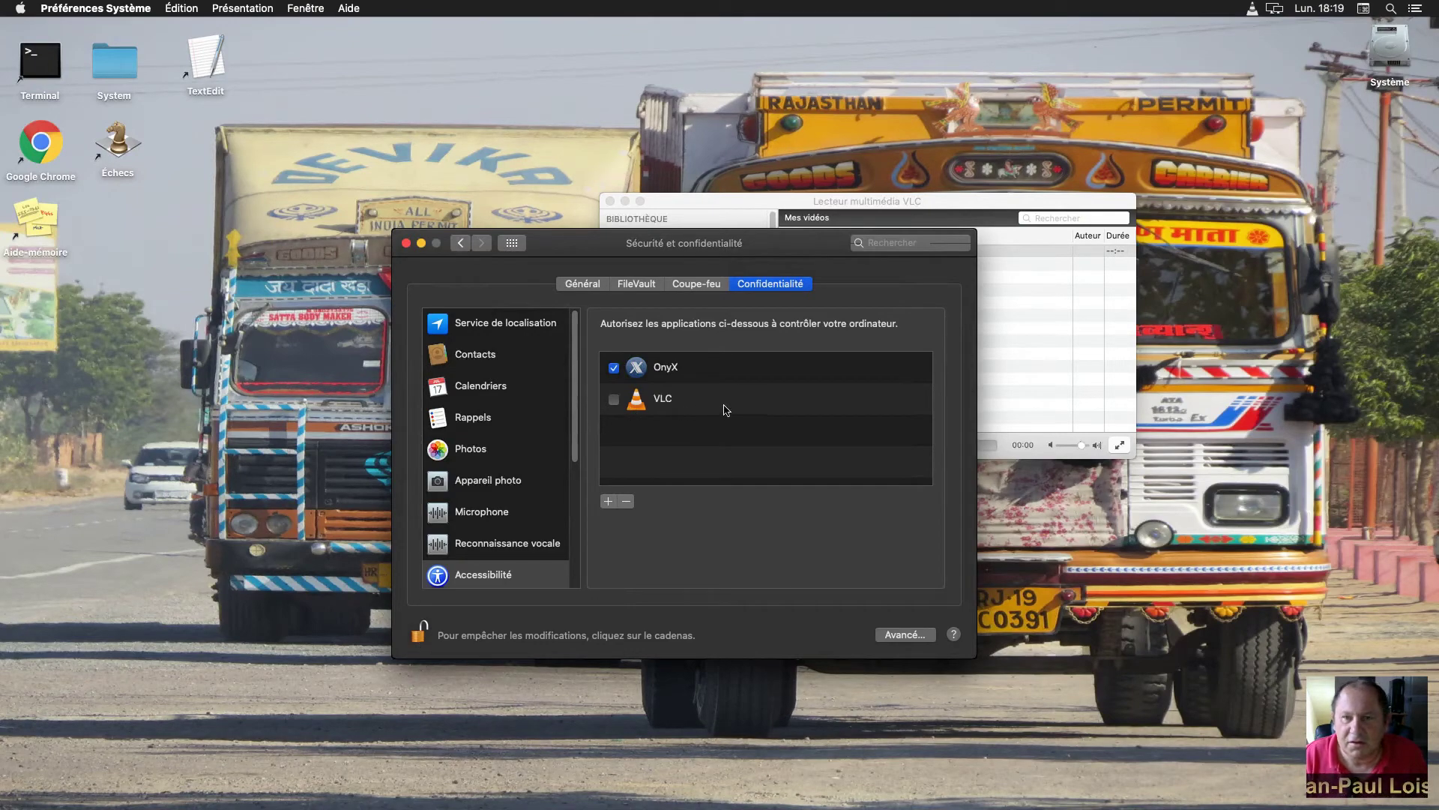
pyautogui.click(612, 403)
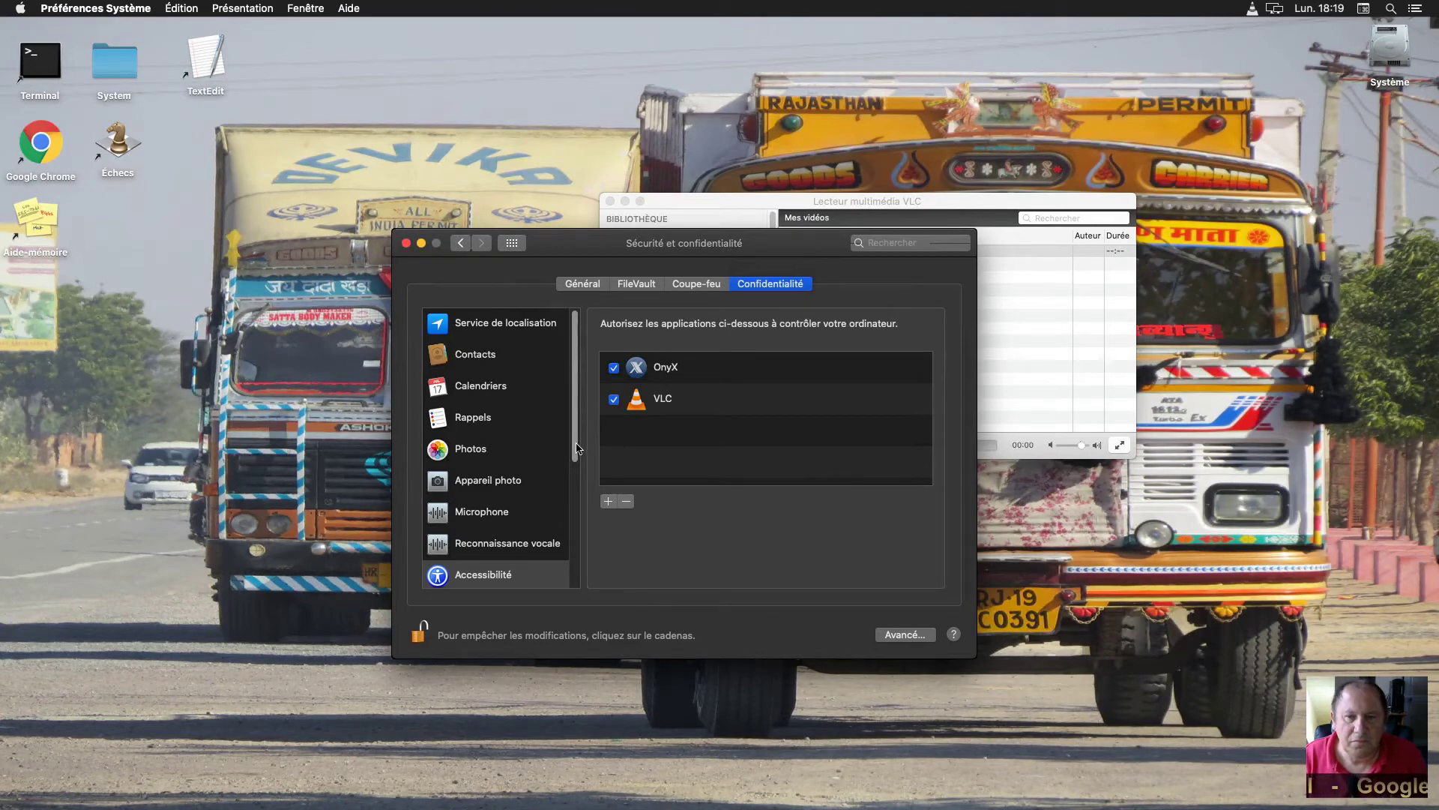
# Step: Check the applications allowed for full disk access and for Fichiers et dossiers, and return to the Accessibilité permissions
pyautogui.moveTo(575, 448); pyautogui.dragTo(566, 563)
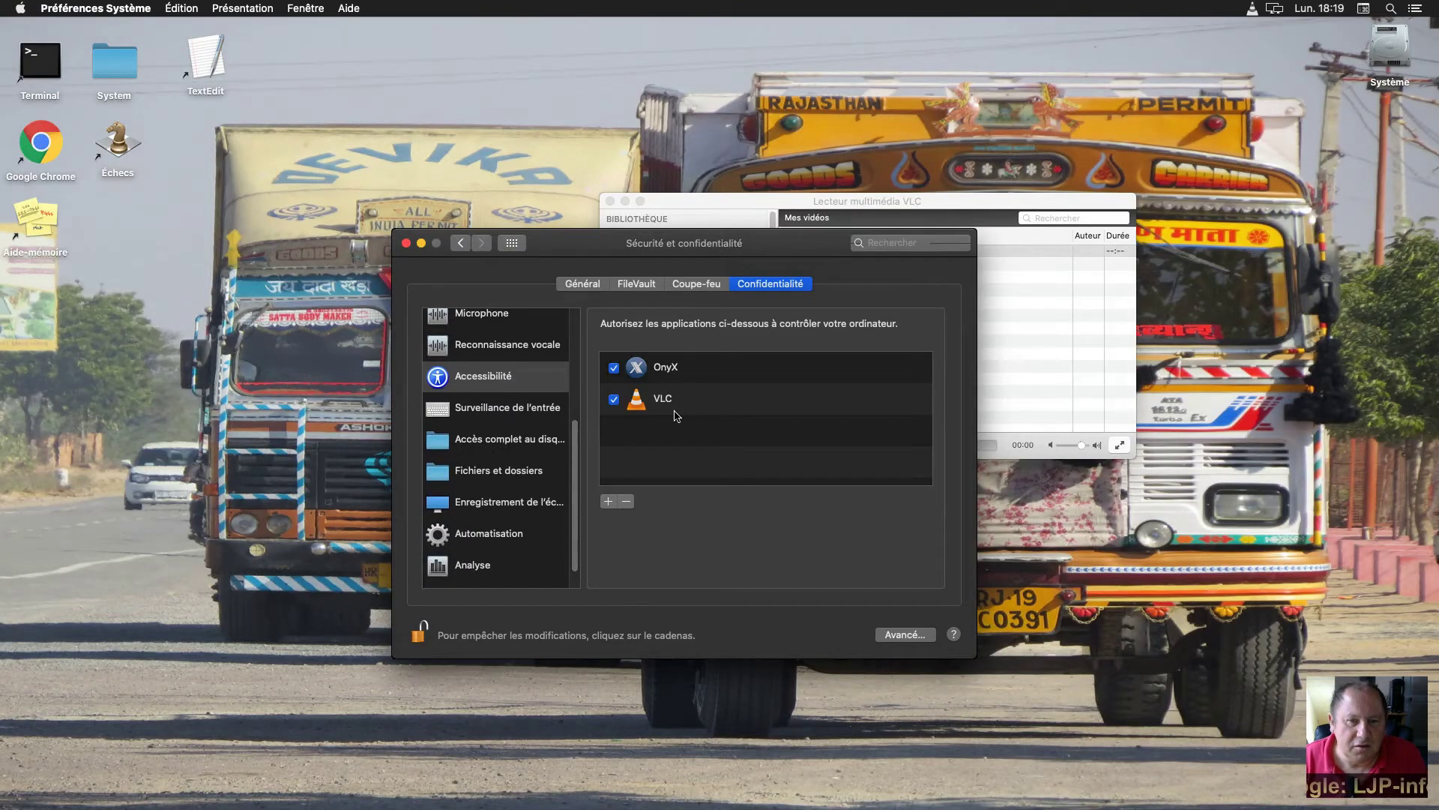
pyautogui.click(495, 446)
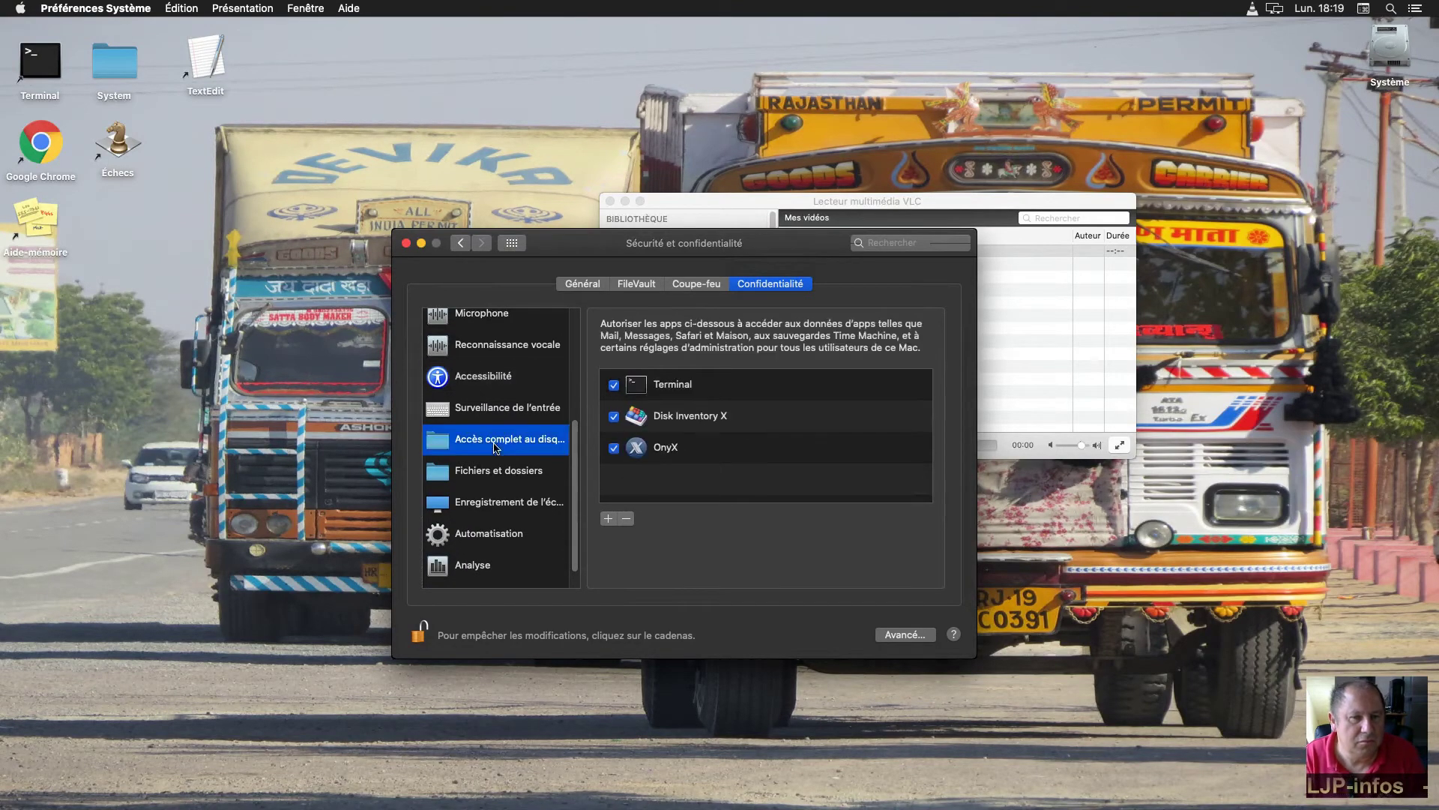
pyautogui.click(492, 474)
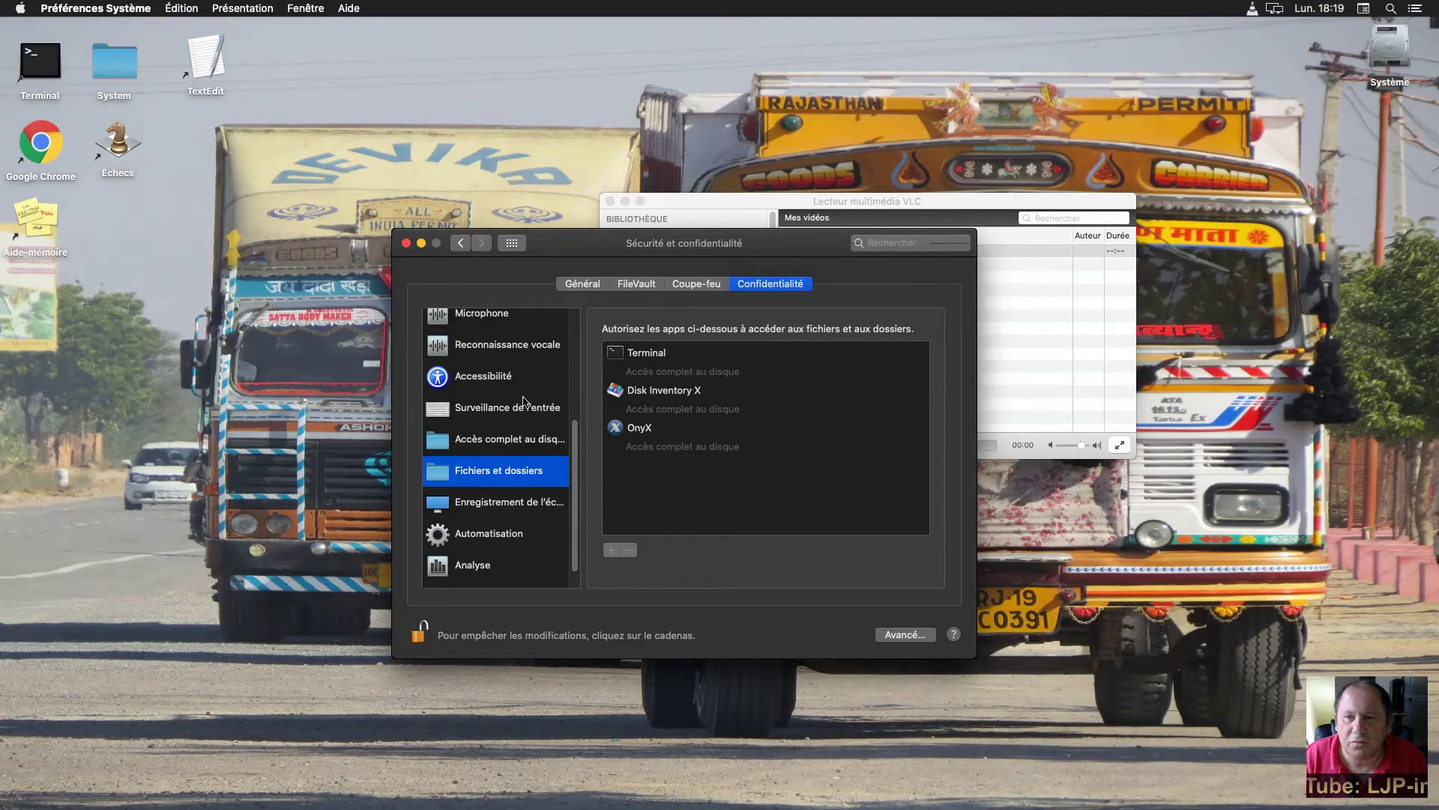
pyautogui.click(489, 381)
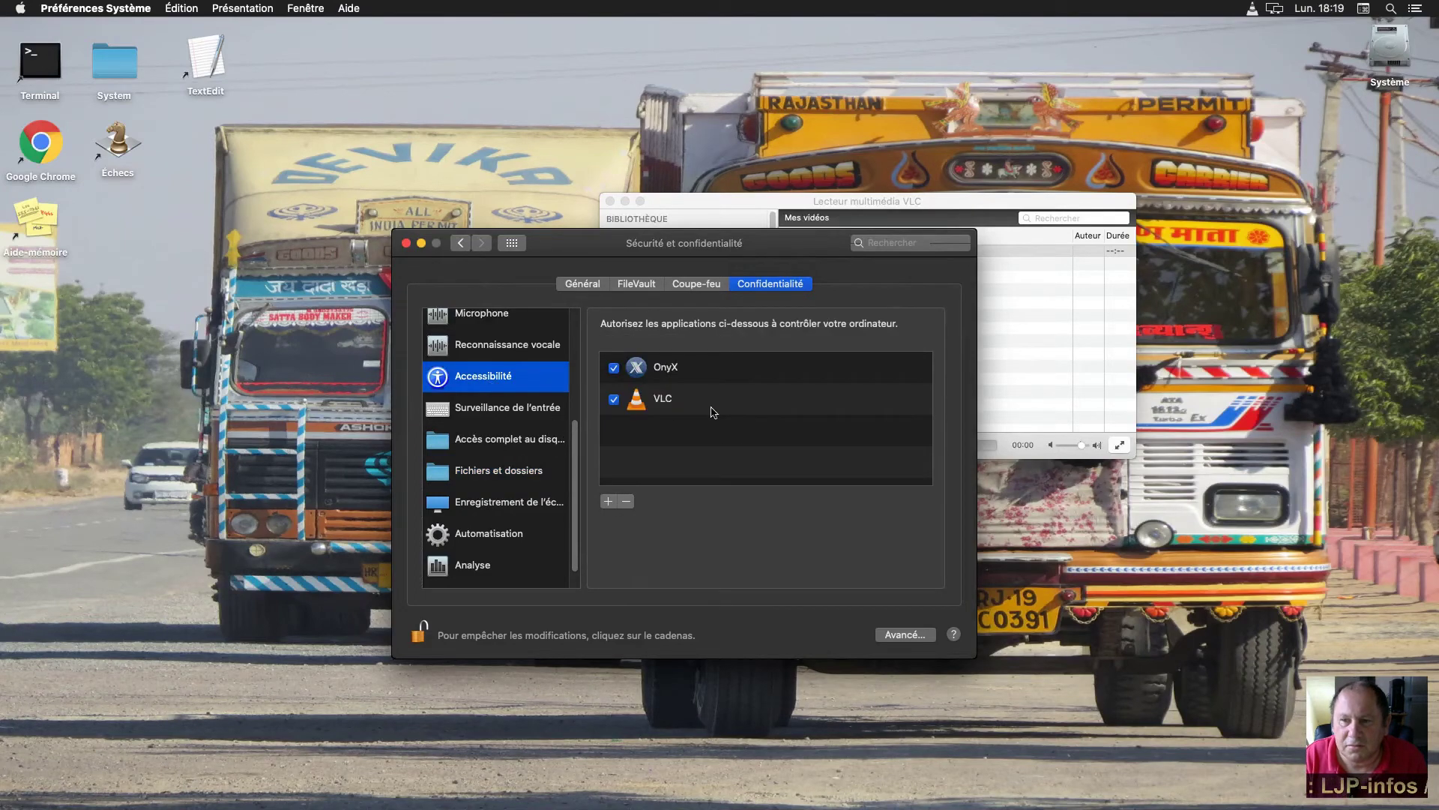
# Step: Add Photos to the applications allowed to control the computer under Accessibilité, and remove it from the list again
pyautogui.click(608, 502)
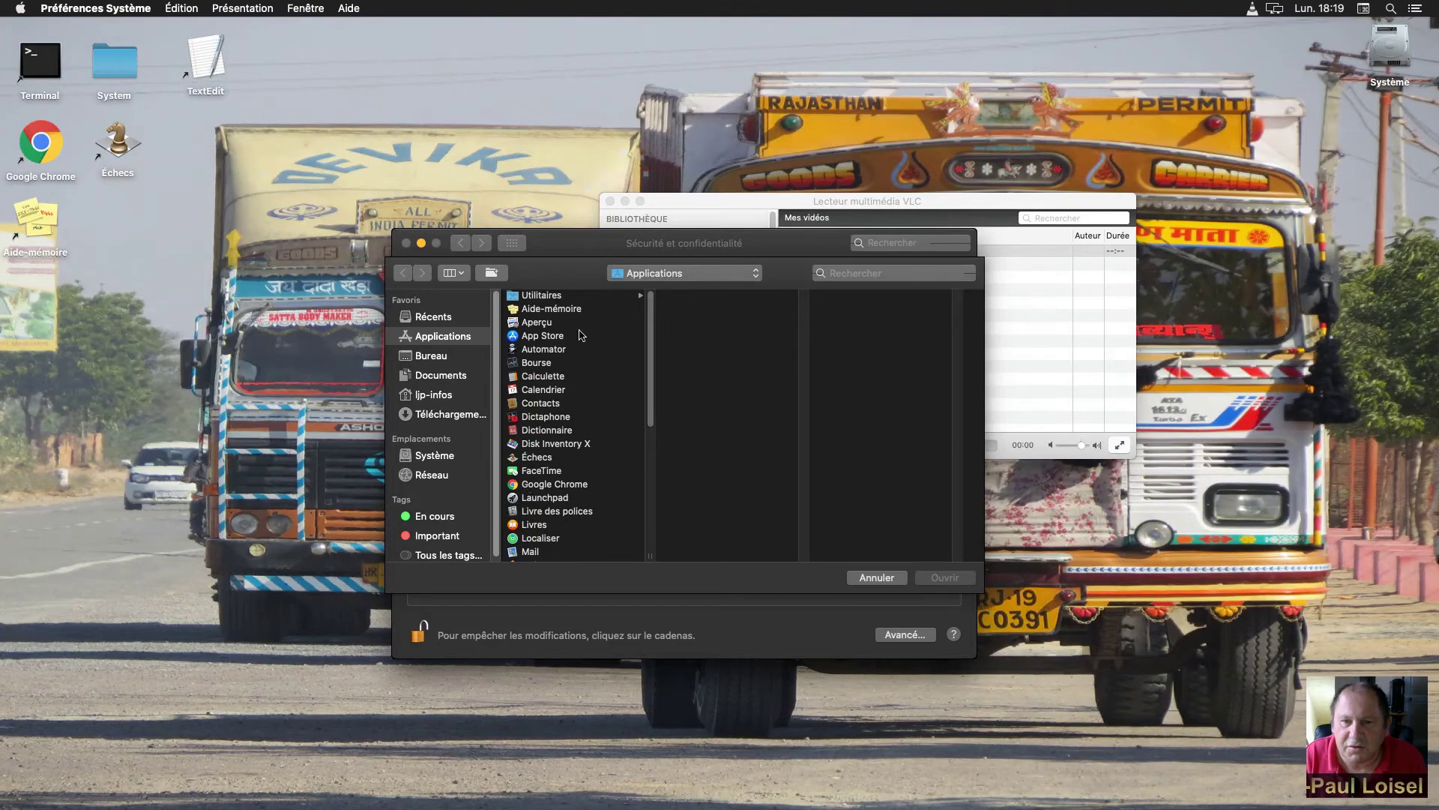
pyautogui.scroll(-5, 649, 390)
pyautogui.scroll(-10, 646, 403)
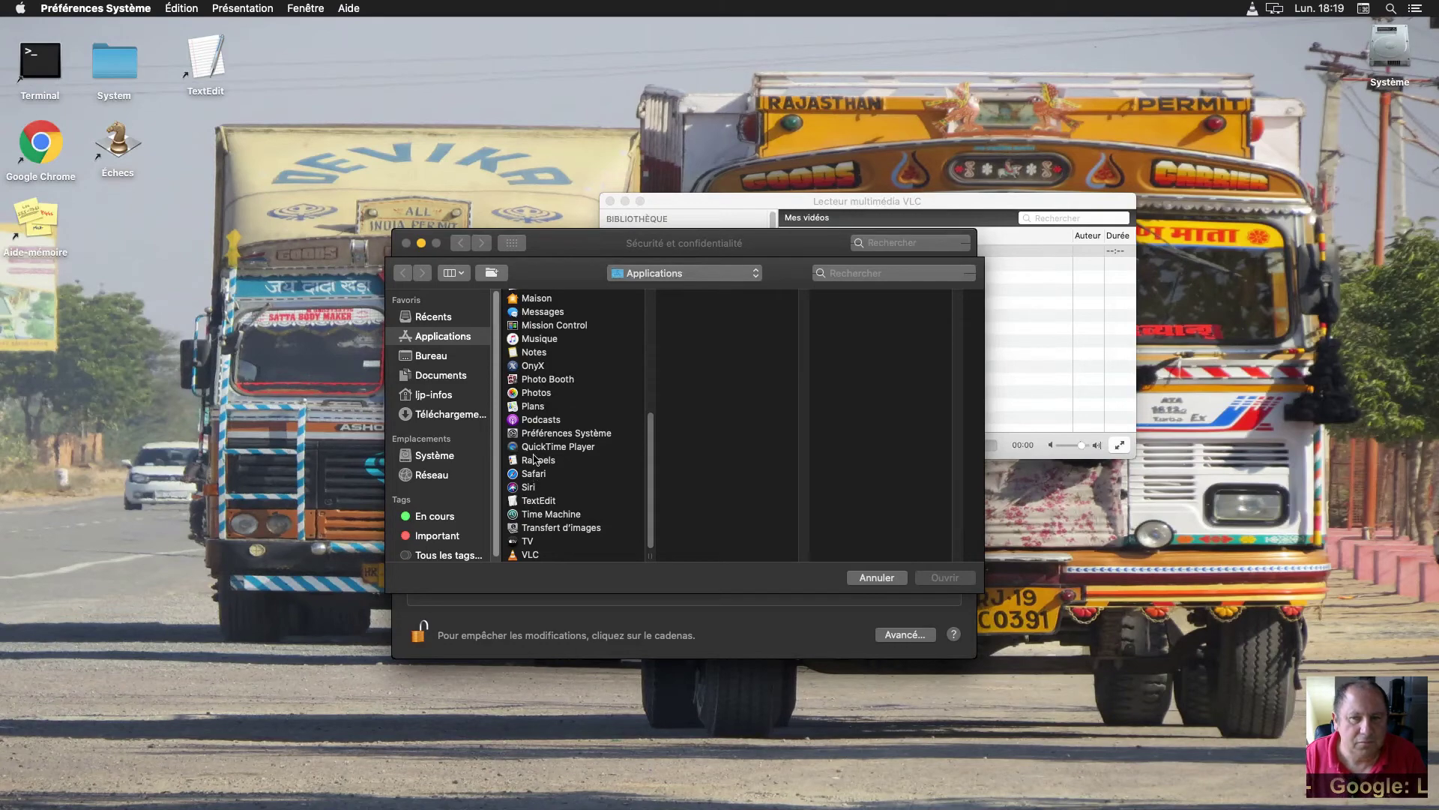
pyautogui.click(541, 396)
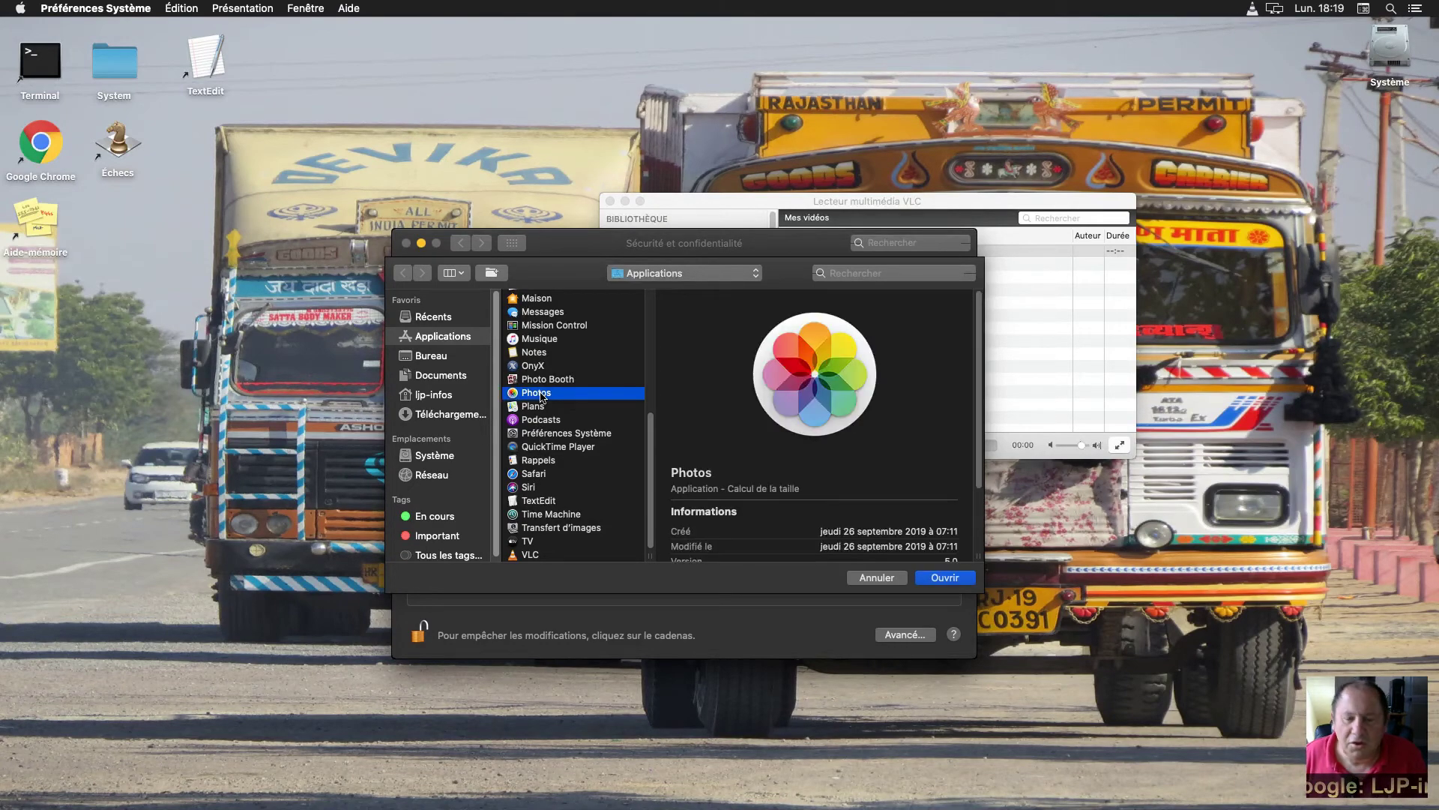
pyautogui.click(956, 581)
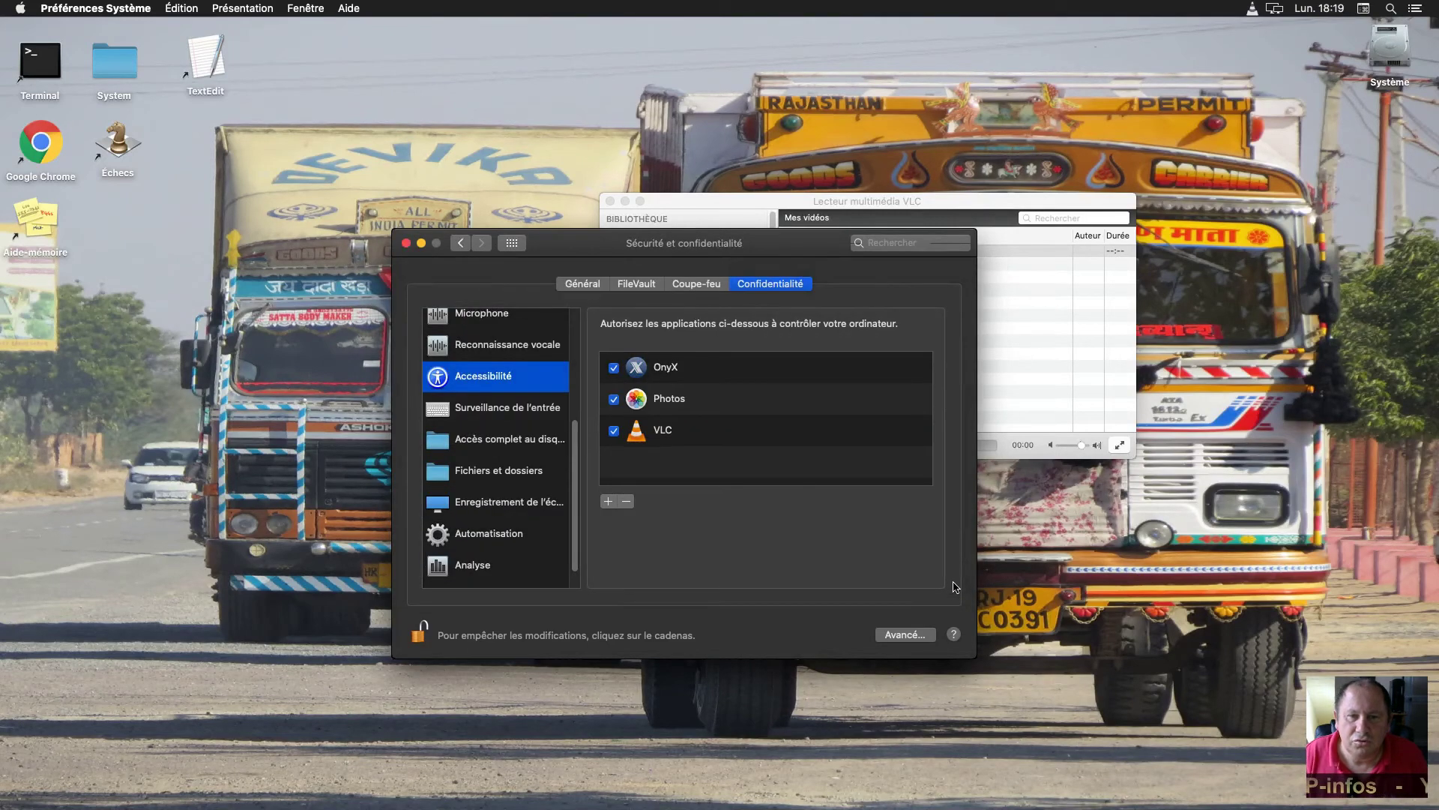
pyautogui.click(661, 403)
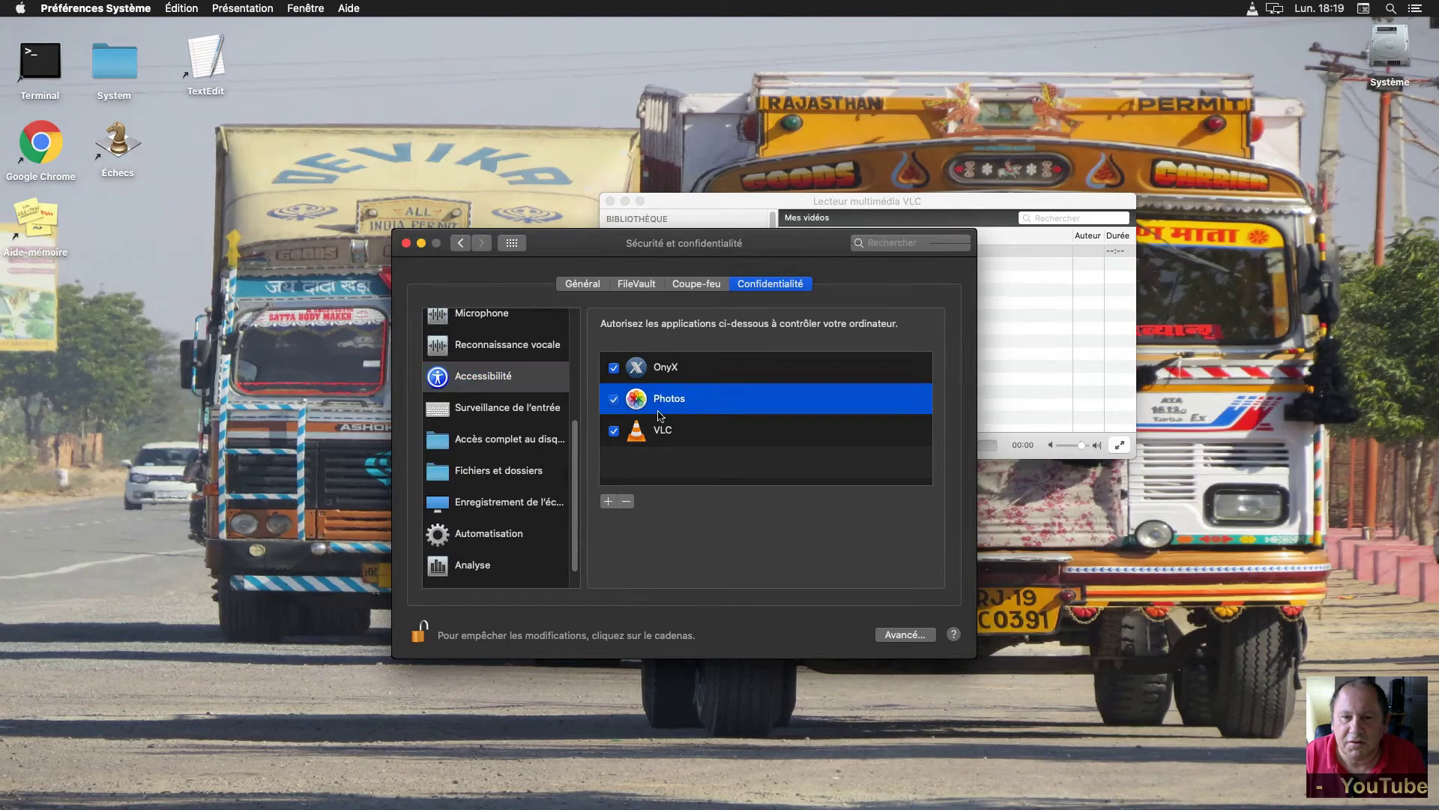
pyautogui.click(626, 500)
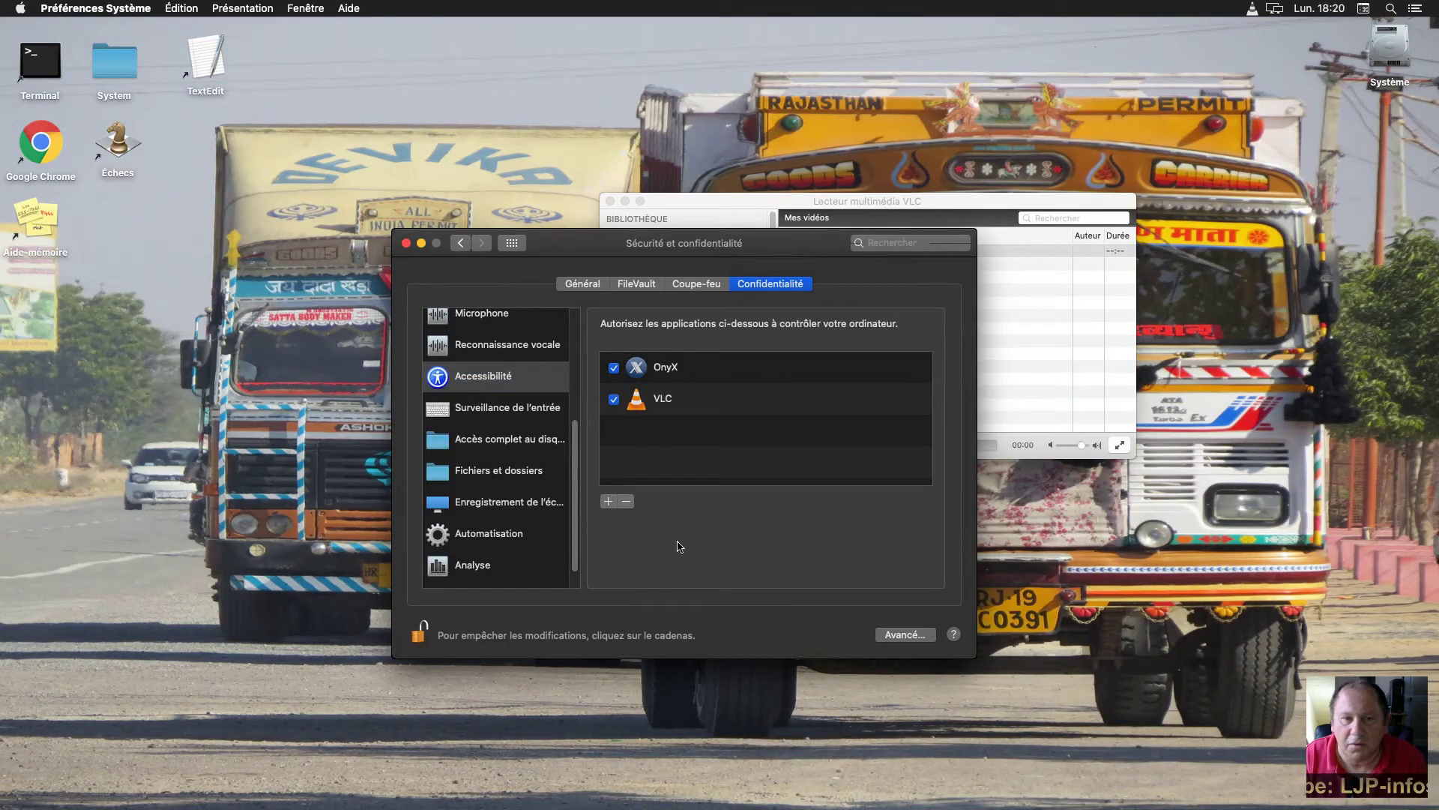
# Step: Close the Sécurité et confidentialité settings and the VLC library window, and return to the desktop
pyautogui.click(406, 243)
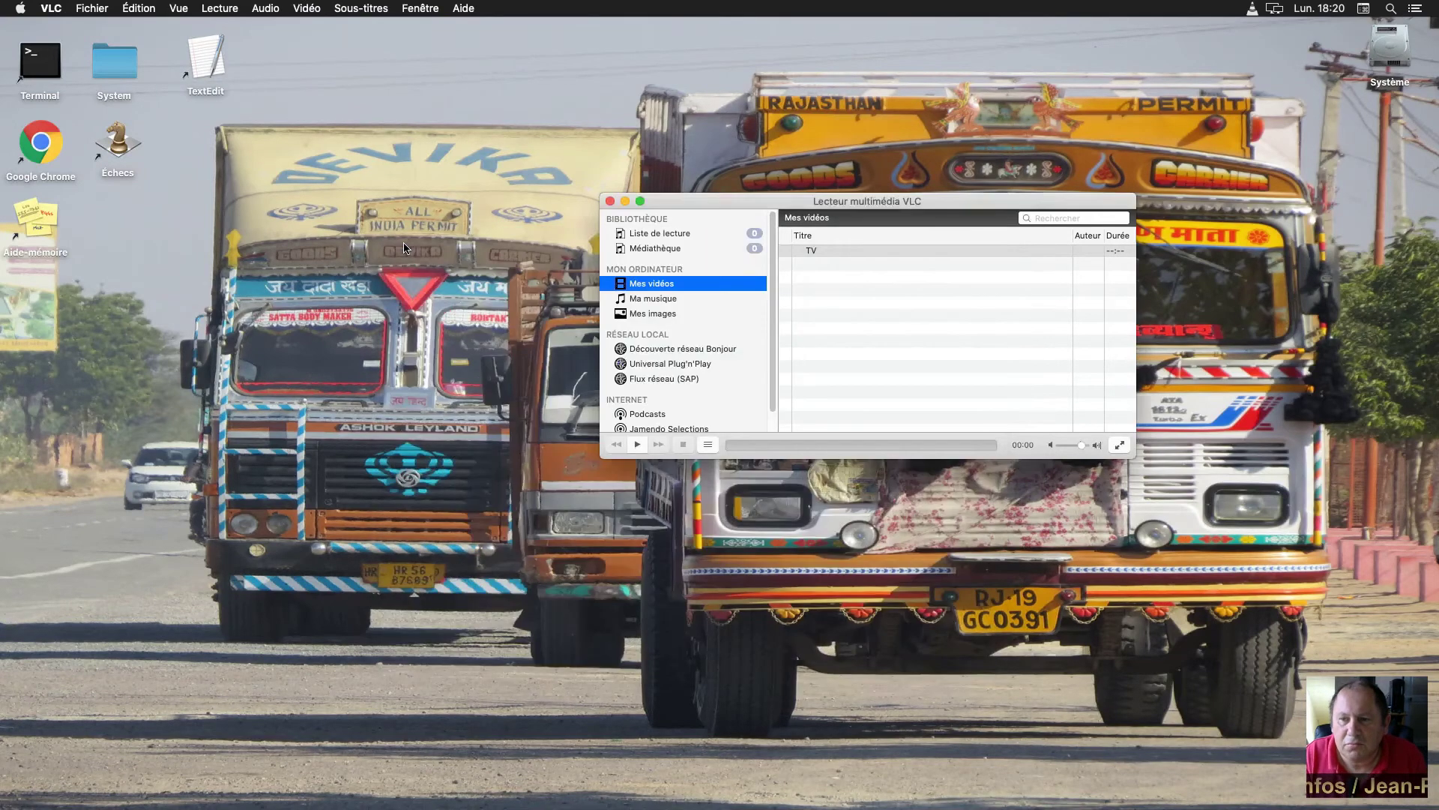
pyautogui.click(609, 200)
pyautogui.click(550, 320)
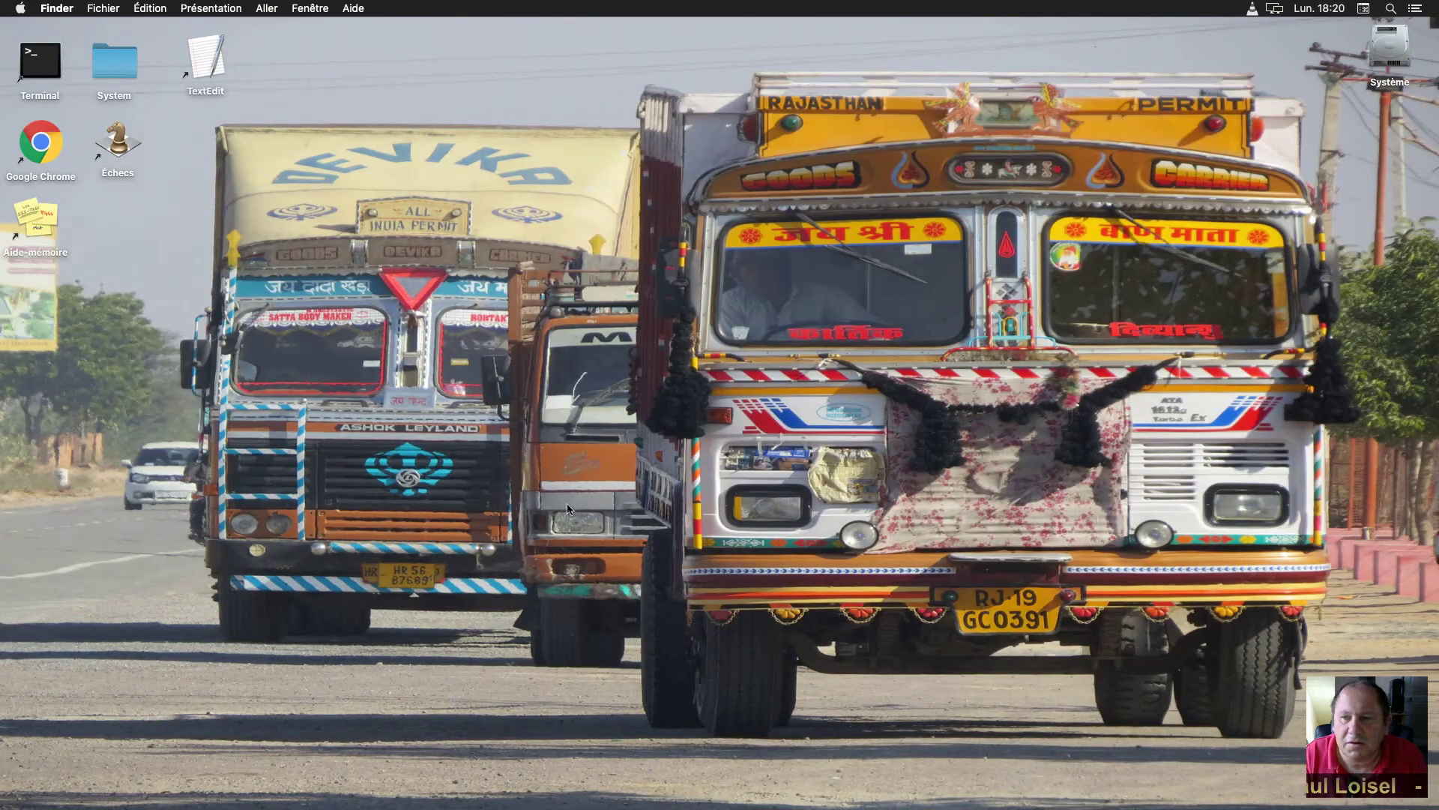
# Step: Restore the minimized Applications folder window and move it to the middle of the desktop
pyautogui.moveTo(536, 796)
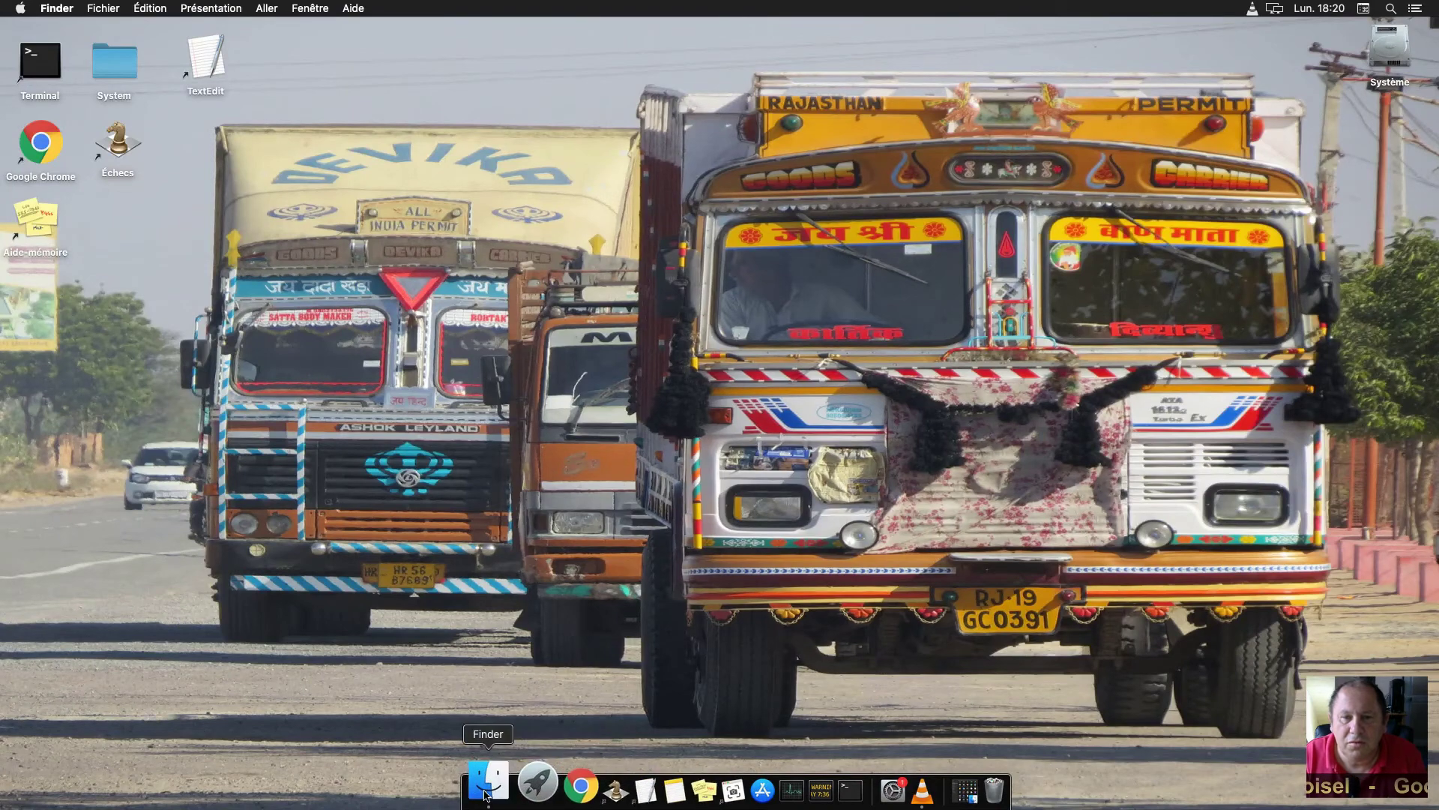
pyautogui.click(966, 790)
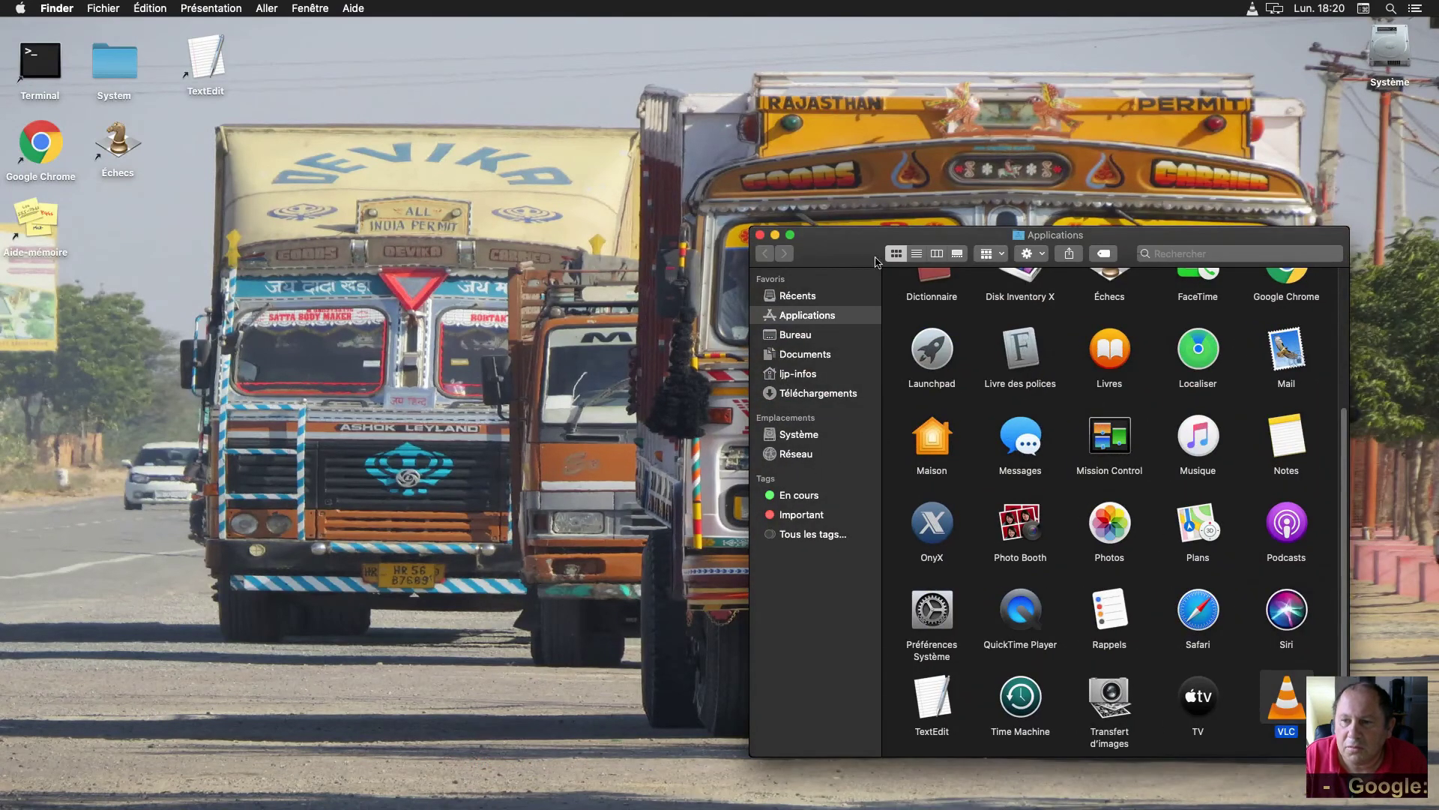
pyautogui.moveTo(850, 242); pyautogui.dragTo(574, 144)
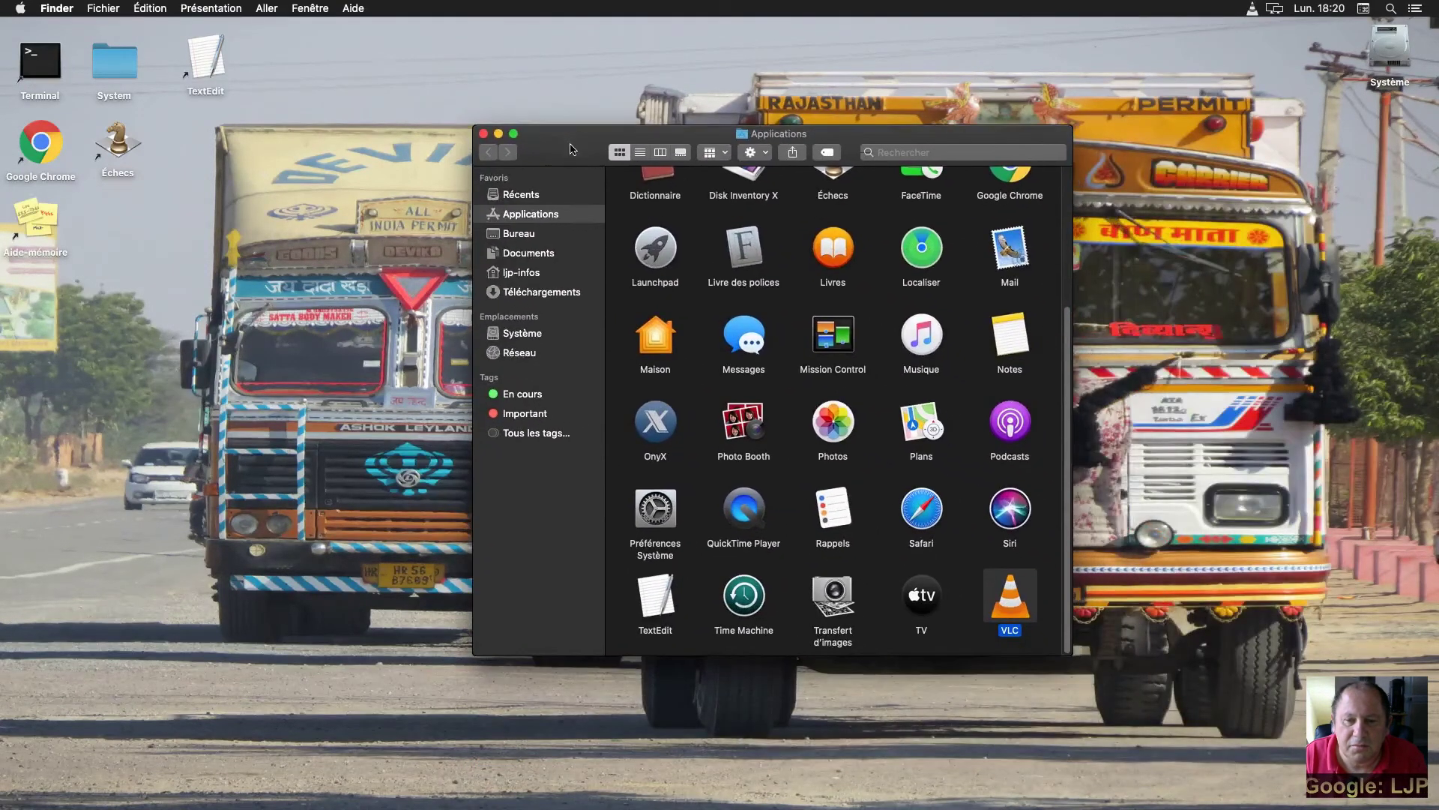
# Step: Quit the VLC player that is still running in the background
pyautogui.rightClick(1010, 607)
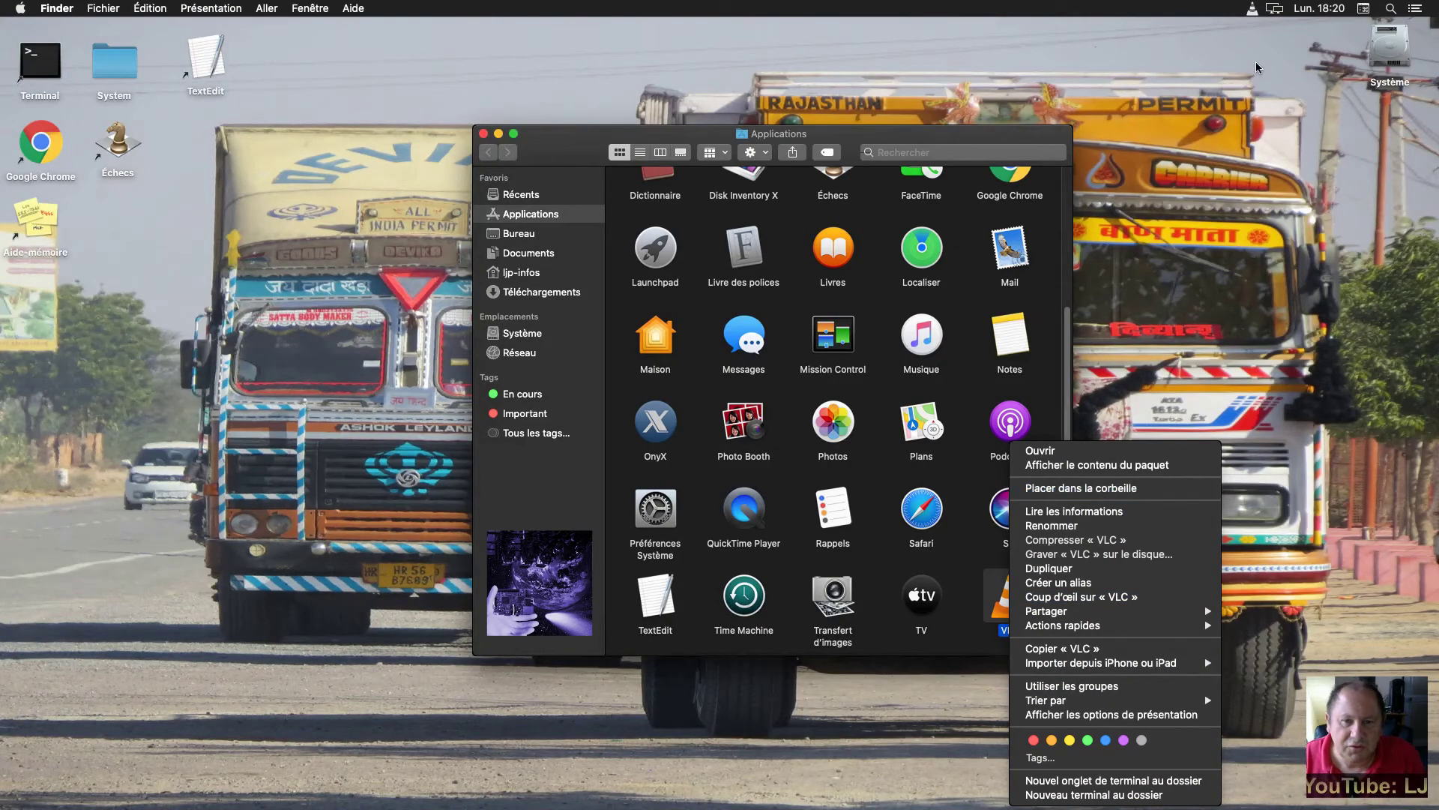
pyautogui.press('Escape')
pyautogui.click(1253, 15)
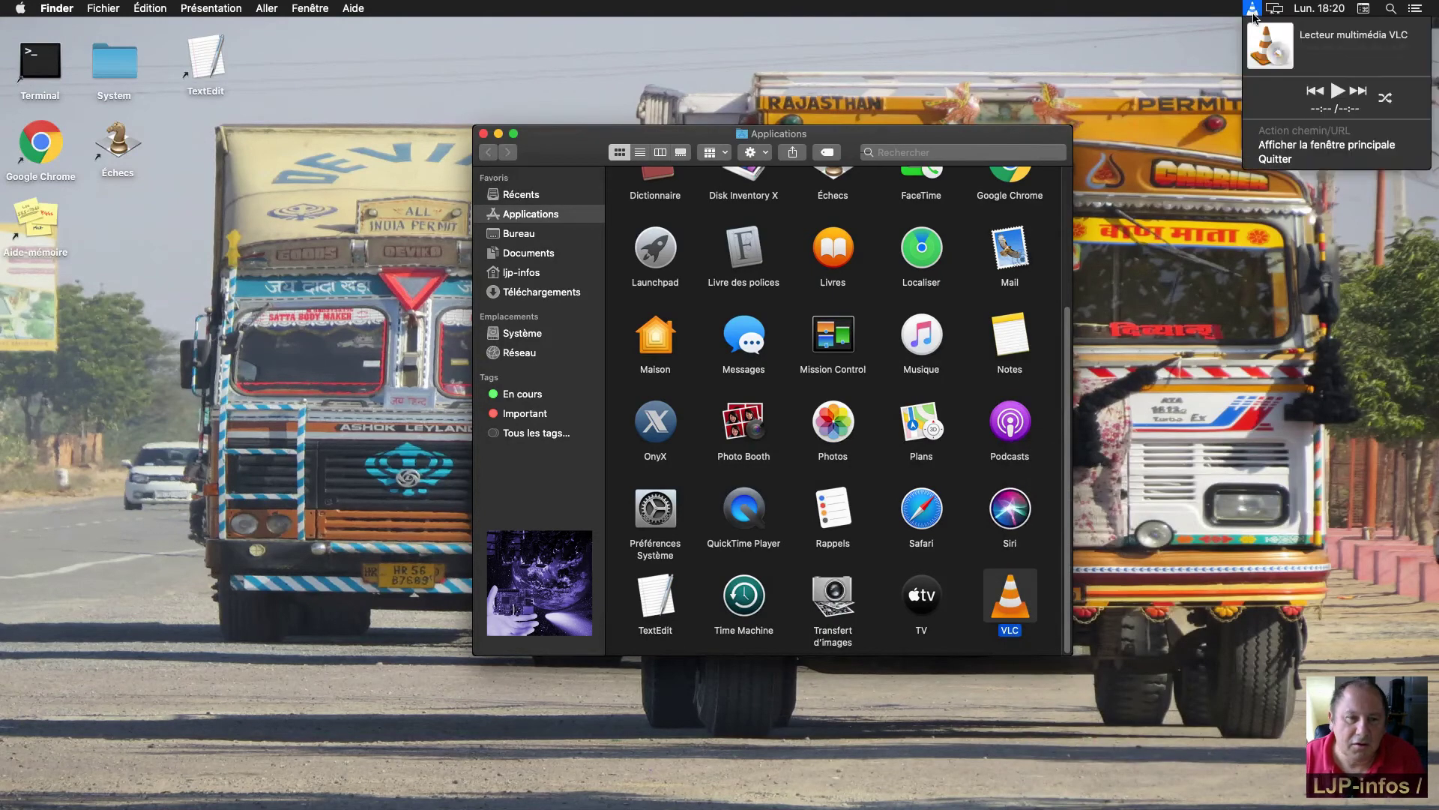
pyautogui.click(1268, 166)
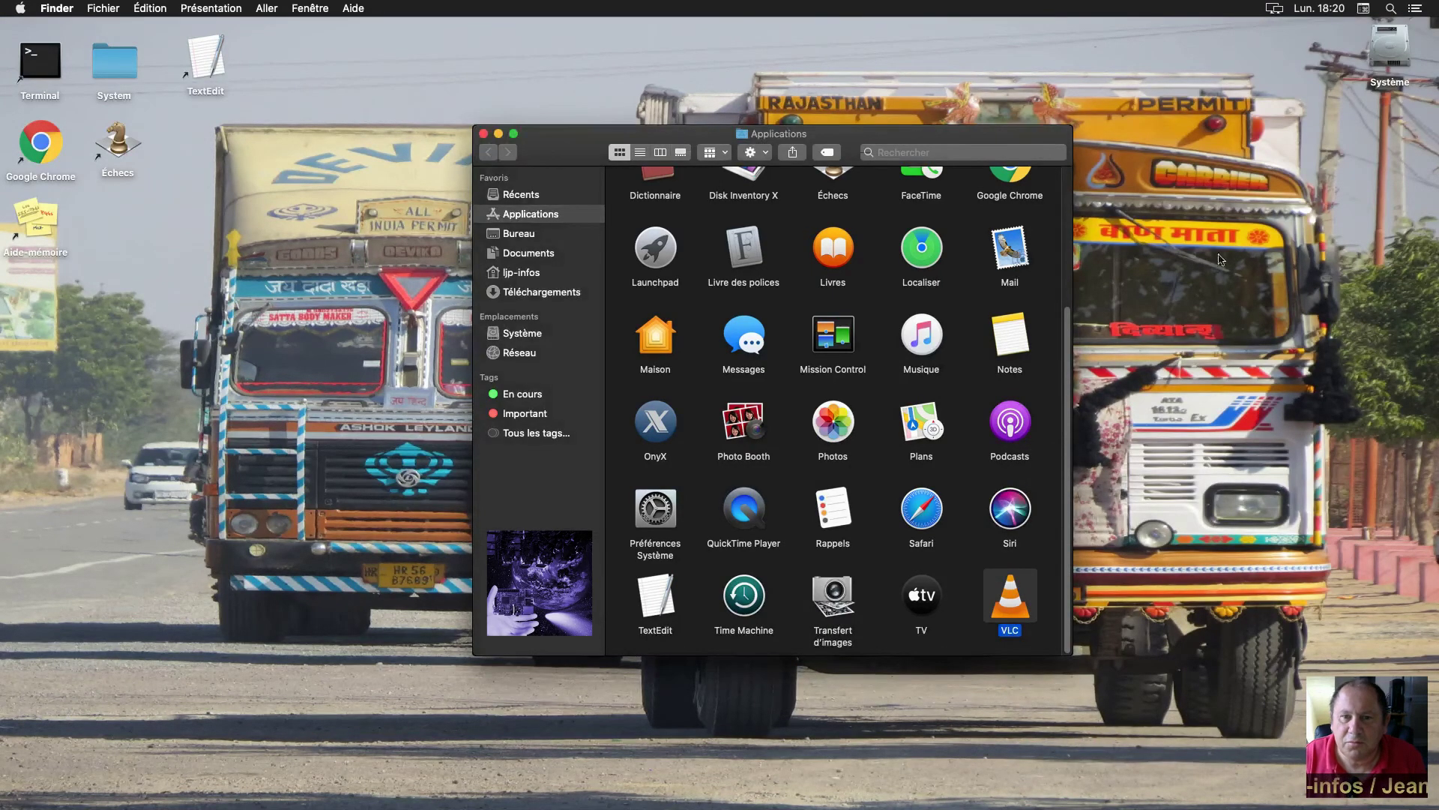
# Step: Move VLC from the Applications folder to the trash and close the folder window
pyautogui.rightClick(1007, 616)
pyautogui.click(1063, 492)
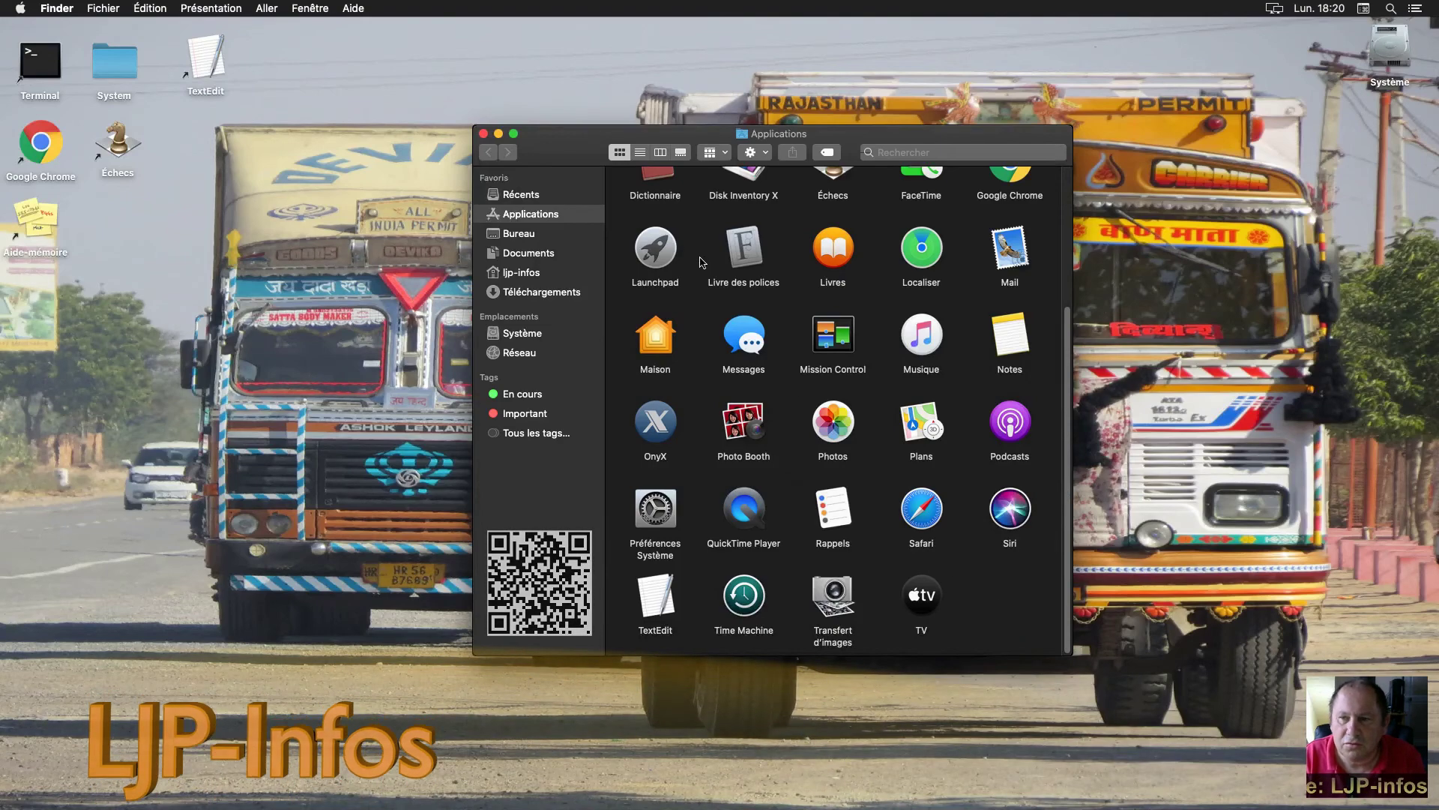
pyautogui.click(484, 134)
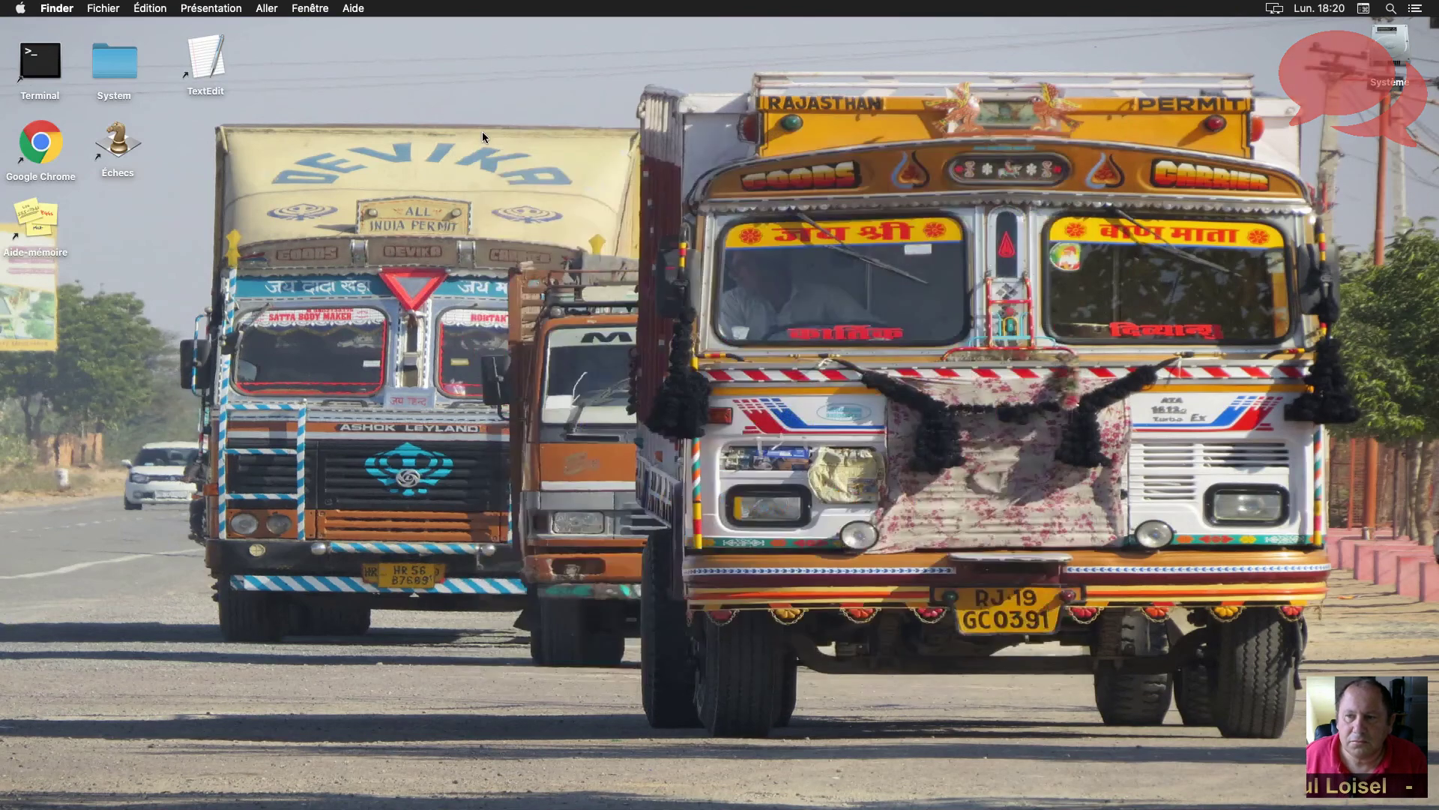